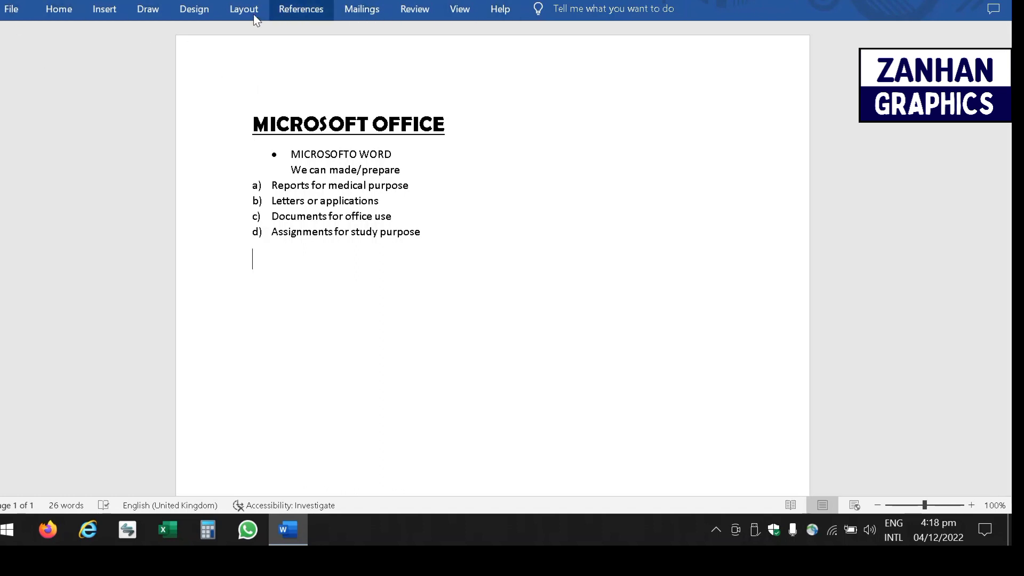
# - Browse the full online template gallery and run the Business suggested search
pyautogui.click(16, 9)
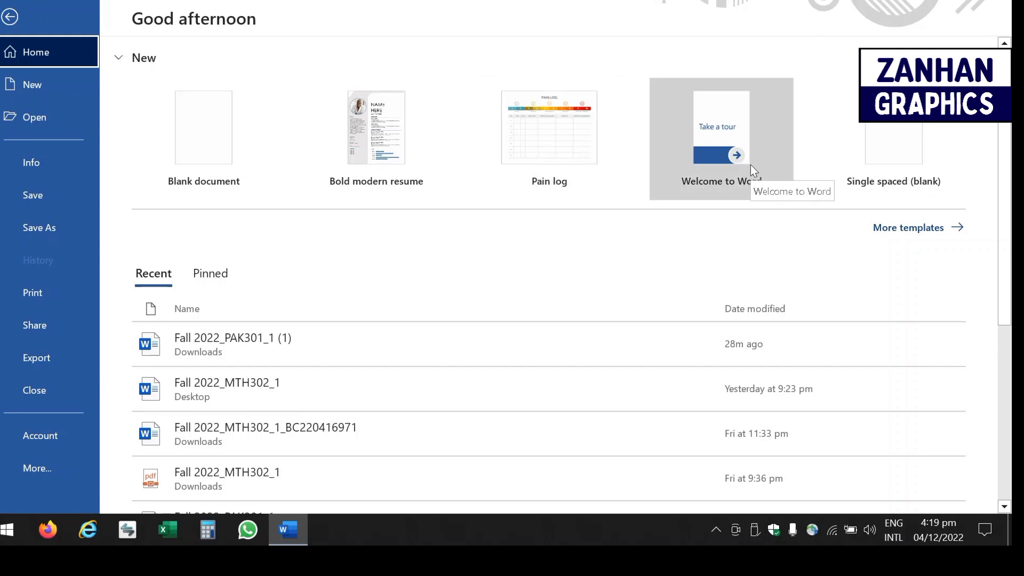
pyautogui.click(938, 231)
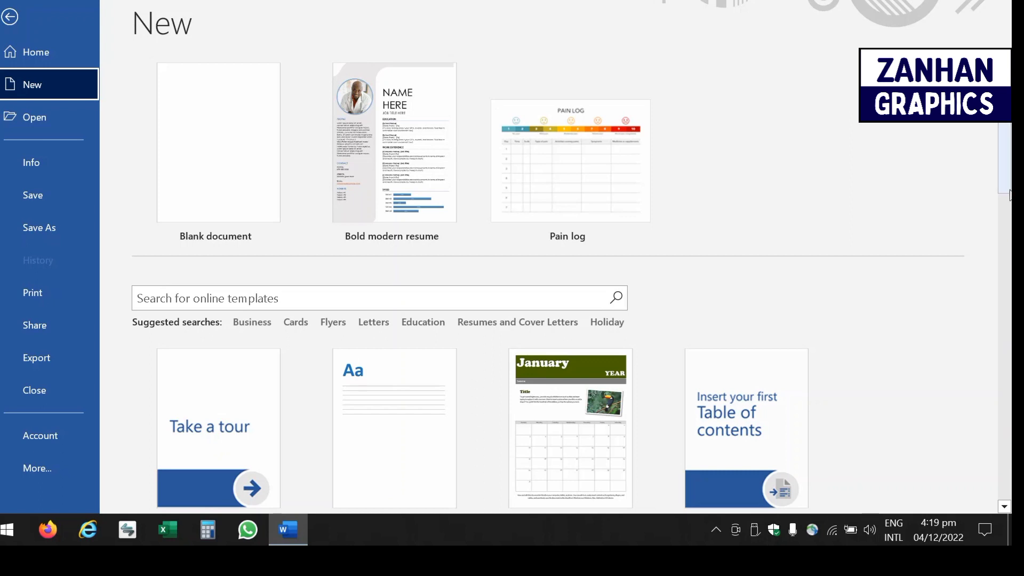
pyautogui.scroll(-3, 273, 286)
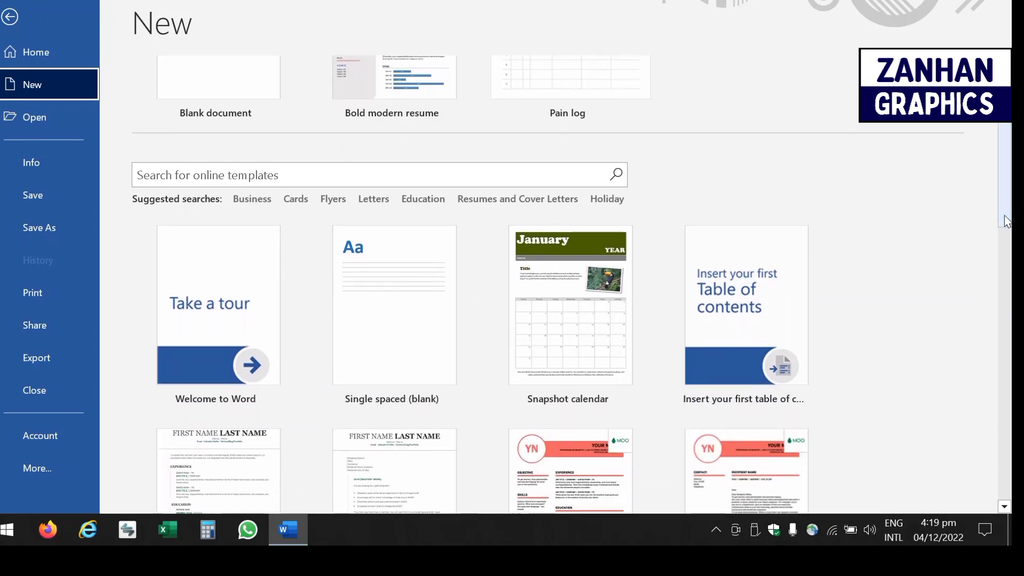
pyautogui.click(257, 208)
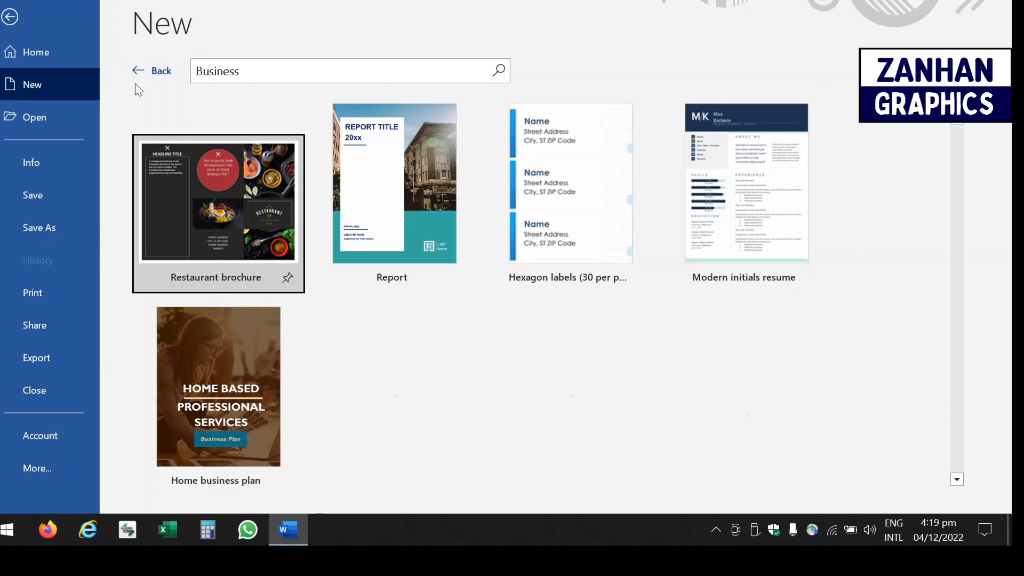
# - Go back from the Business results to the default template gallery
pyautogui.click(160, 71)
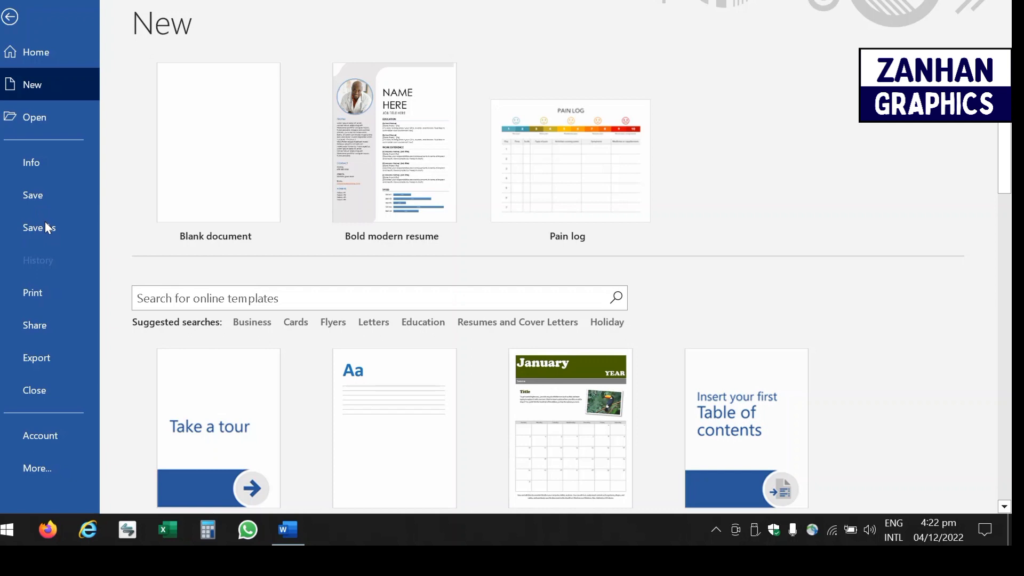
# - Paste the copied word with Keep Source Formatting as list item e) purpose
pyautogui.click(9, 19)
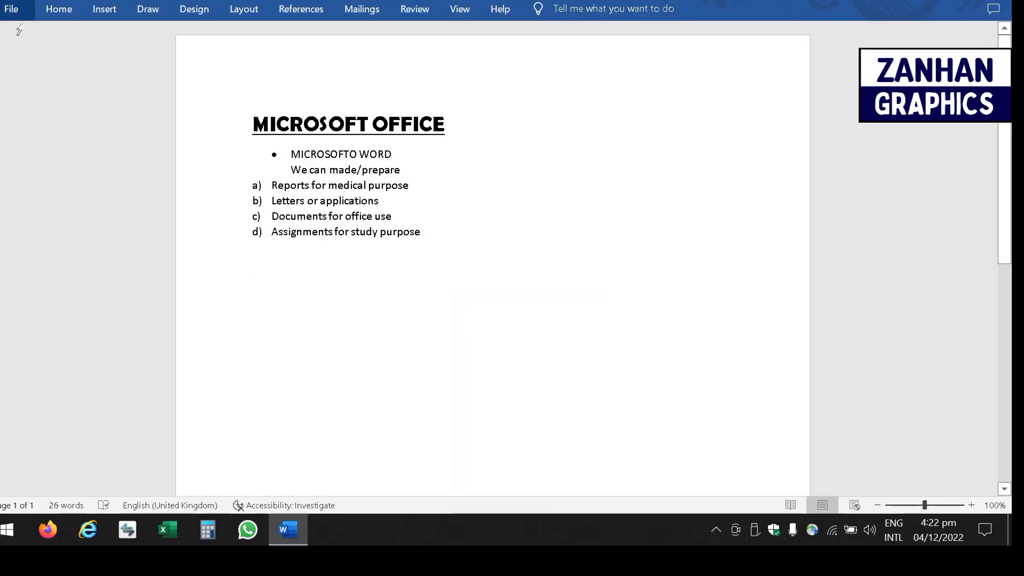
pyautogui.click(69, 11)
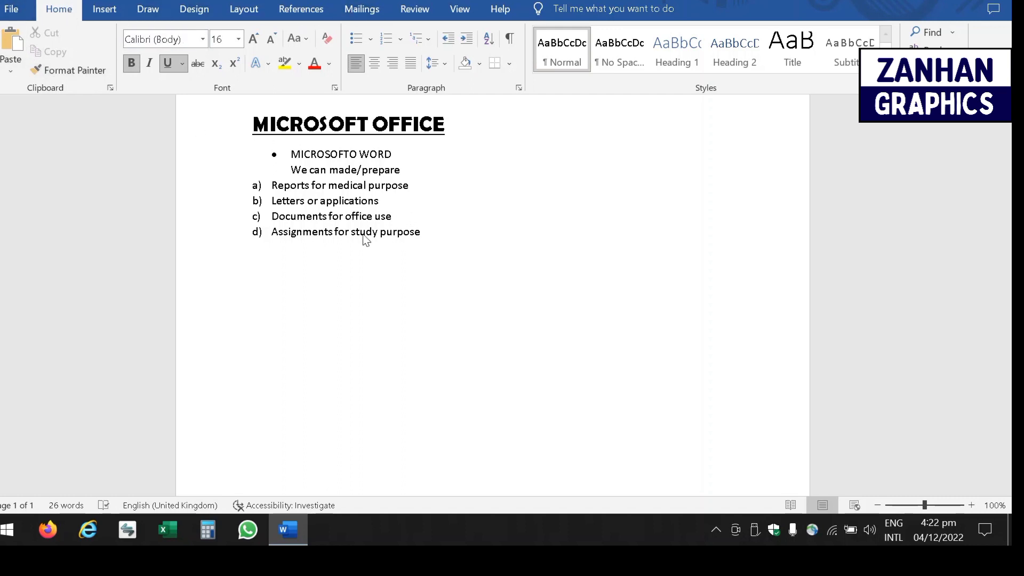
pyautogui.click(10, 71)
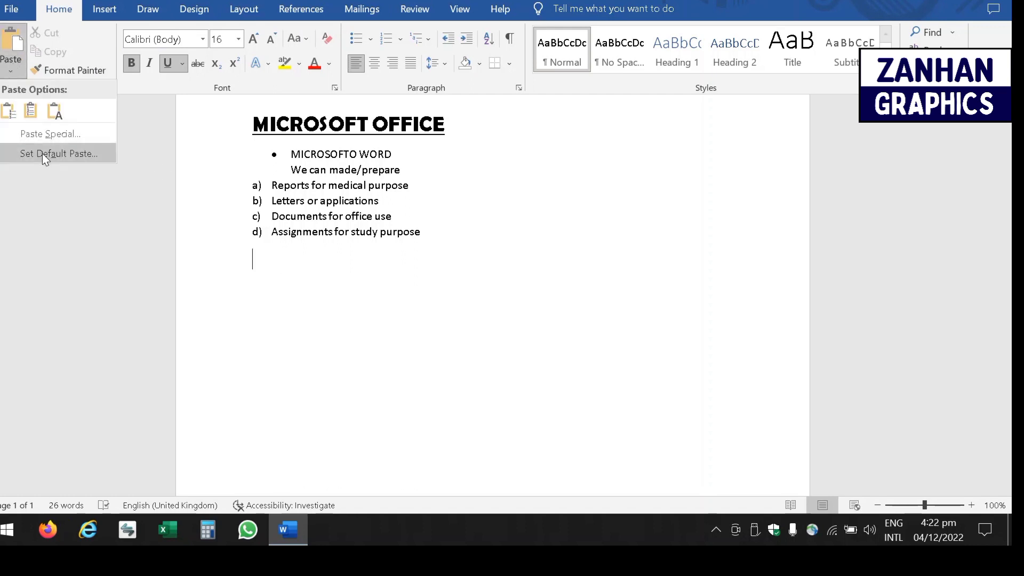
pyautogui.click(8, 110)
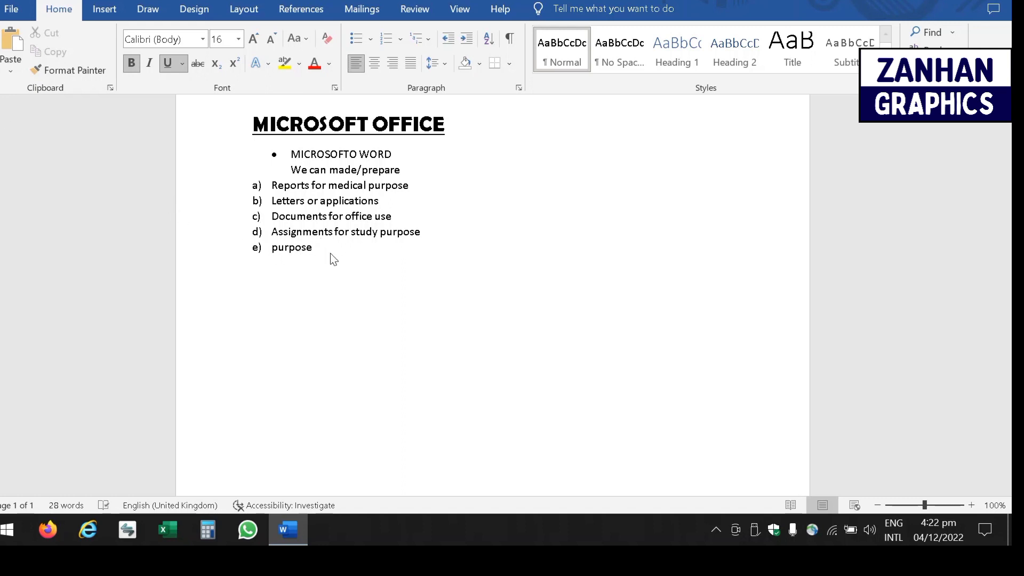
# - End the lettered list after purpose and type the lines Ctrl v and Ctrl c
pyautogui.hotkey('ctrl', 'F1')
pyautogui.press('BackSpace')
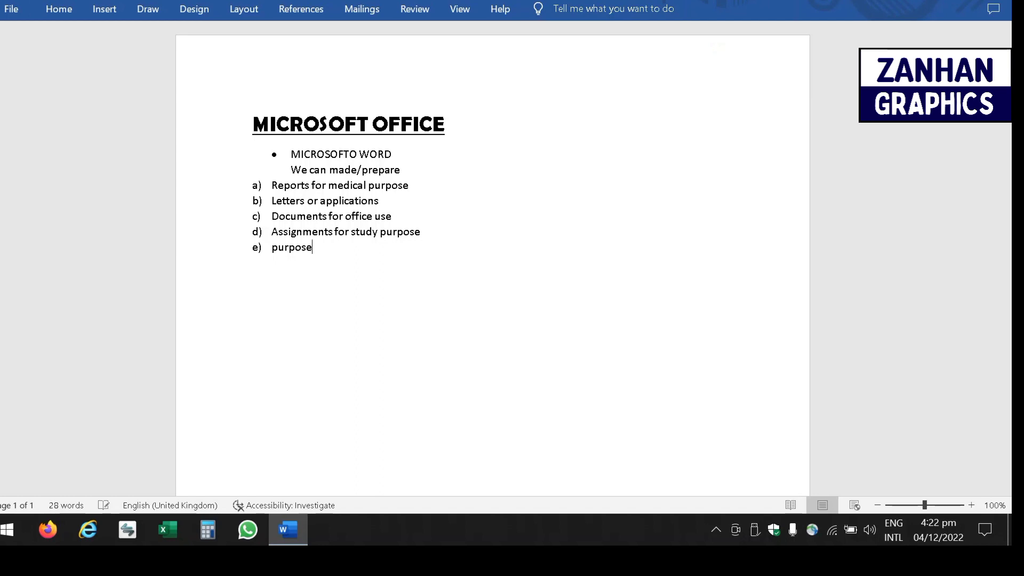
pyautogui.write('ctr')
pyautogui.press('BackSpace')
pyautogui.press('BackSpace')
pyautogui.press('BackSpace')
pyautogui.press('Return')
pyautogui.press('Return')
pyautogui.write('c')
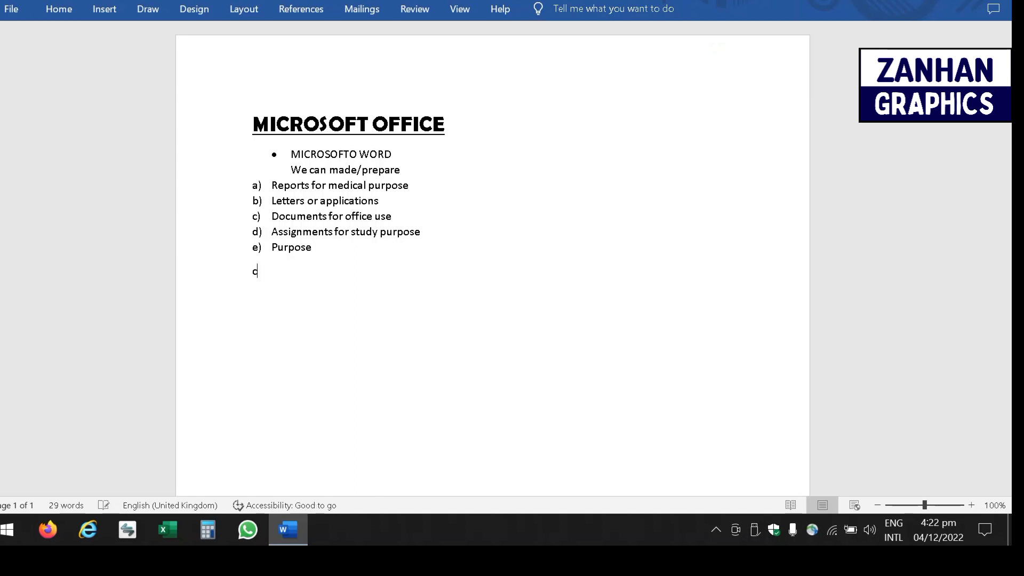
pyautogui.write('trl vctrl c')
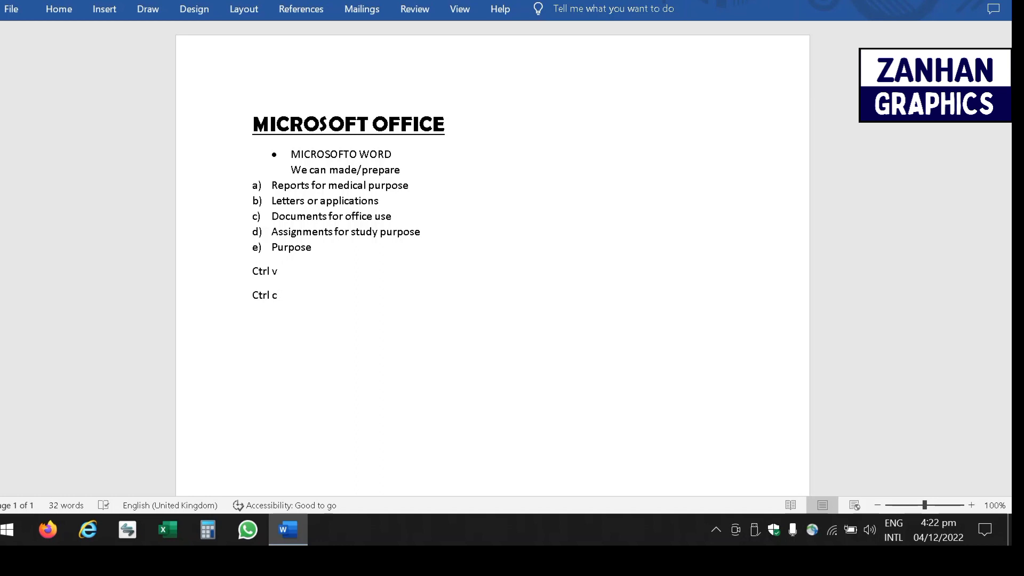
# - Check the font and size lists, keeping size 11, and turn on Bold
pyautogui.click(57, 9)
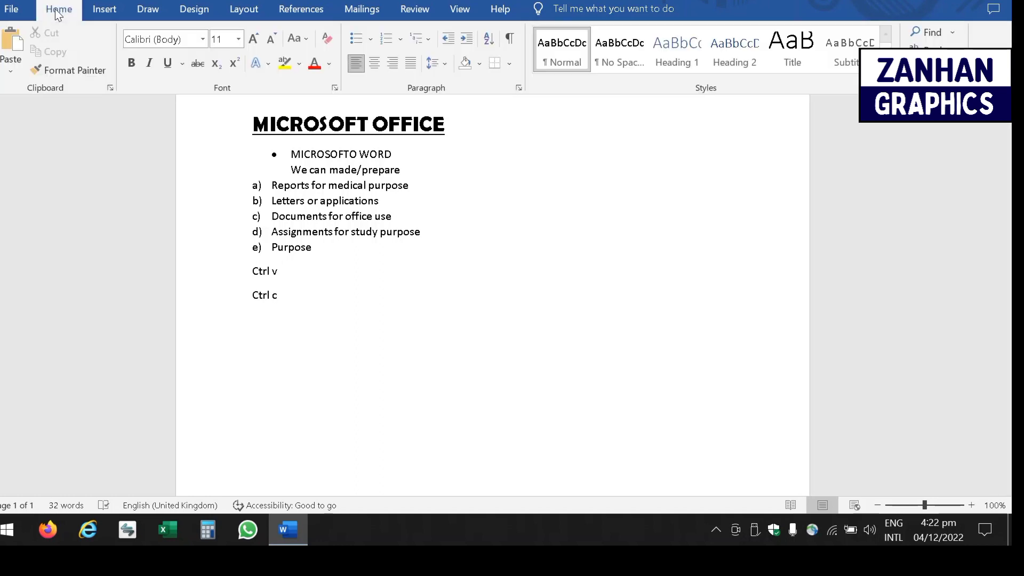
pyautogui.click(203, 41)
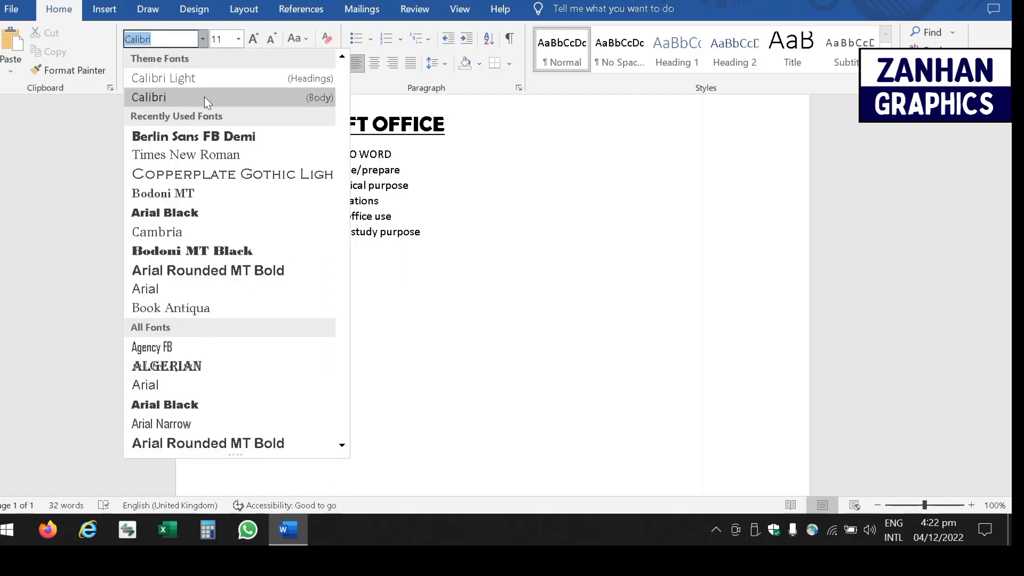
pyautogui.click(239, 39)
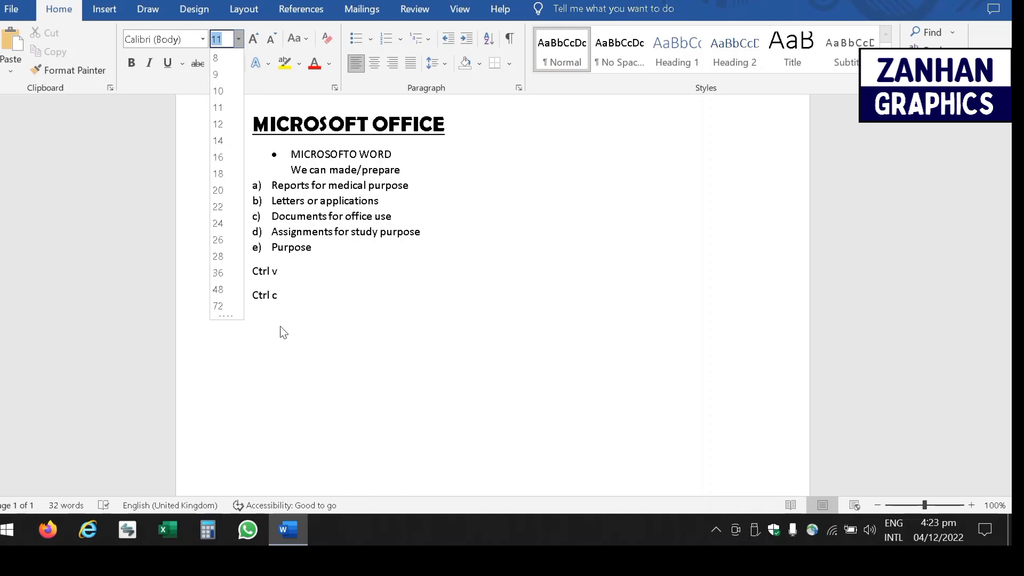
pyautogui.click(139, 64)
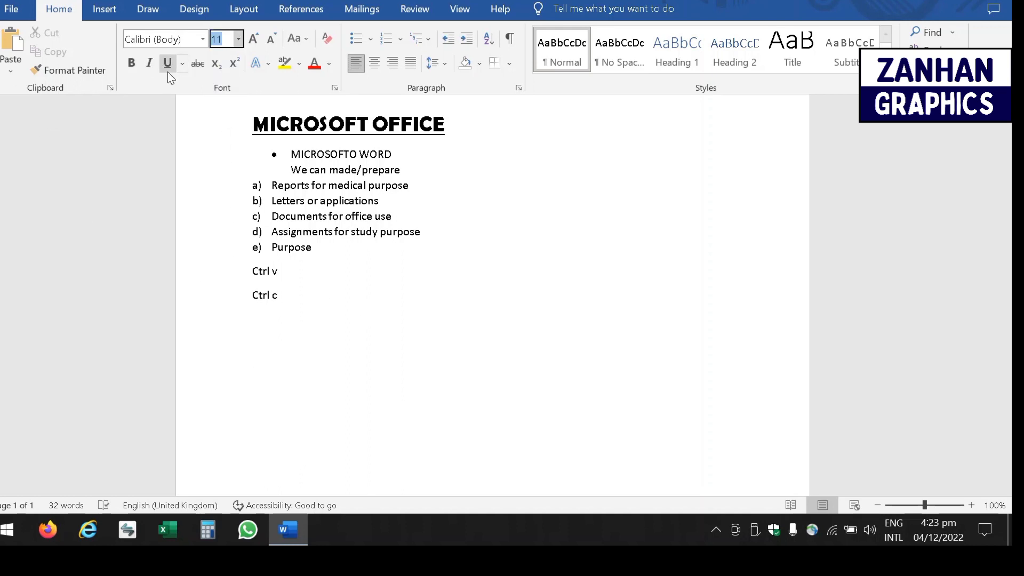
# - Add the line "This is my computer" in double quotes below Ctrl c and select it
pyautogui.click(322, 299)
pyautogui.press('Return')
pyautogui.write('this is my co')
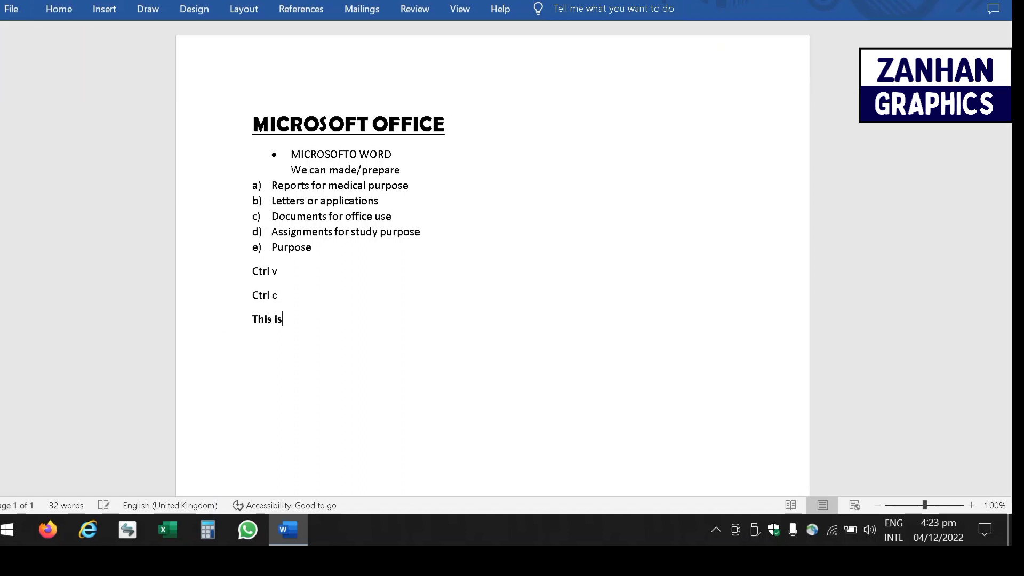
pyautogui.write('mputer')
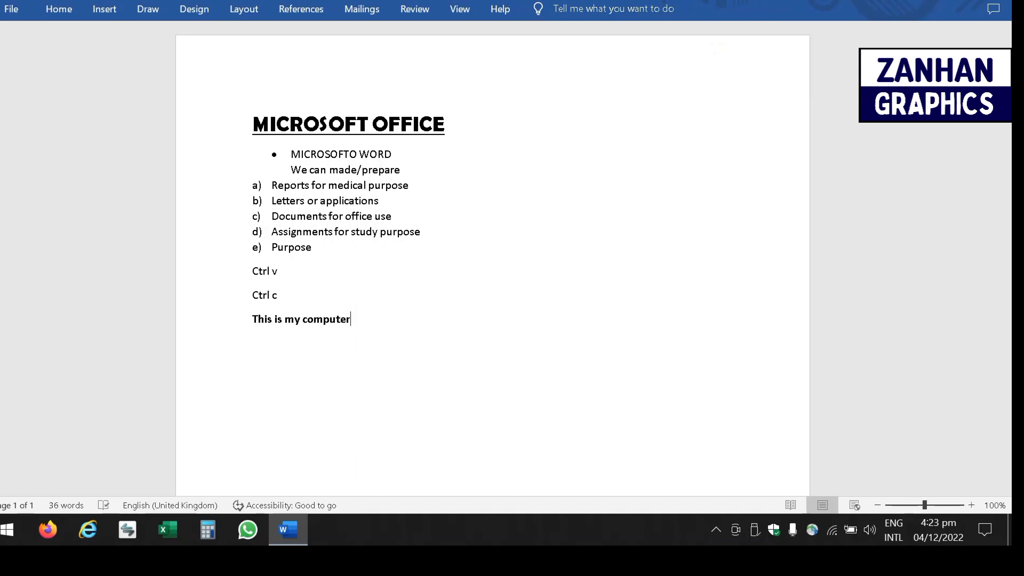
pyautogui.write('"')
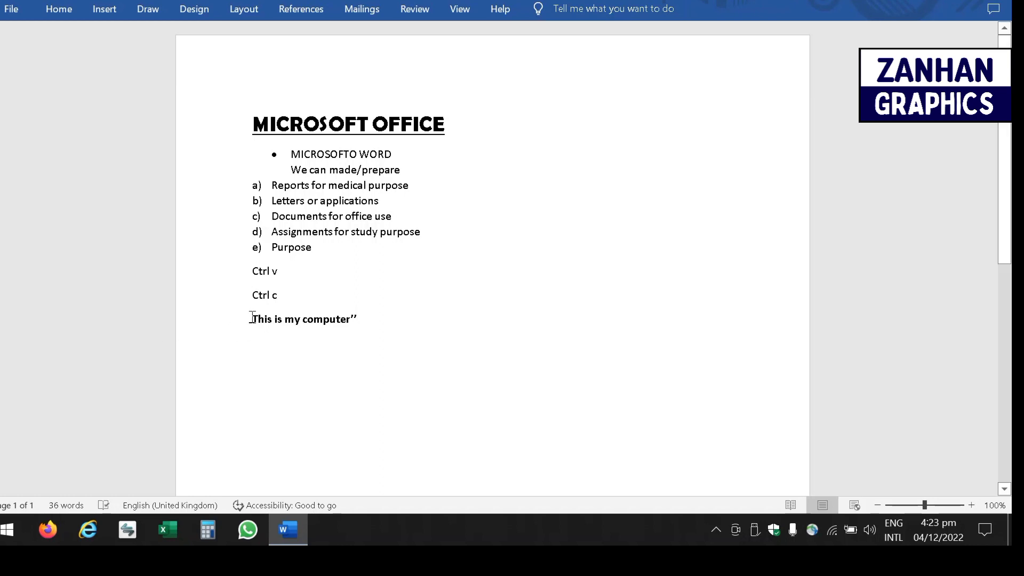
pyautogui.moveTo(252, 317); pyautogui.dragTo(254, 316)
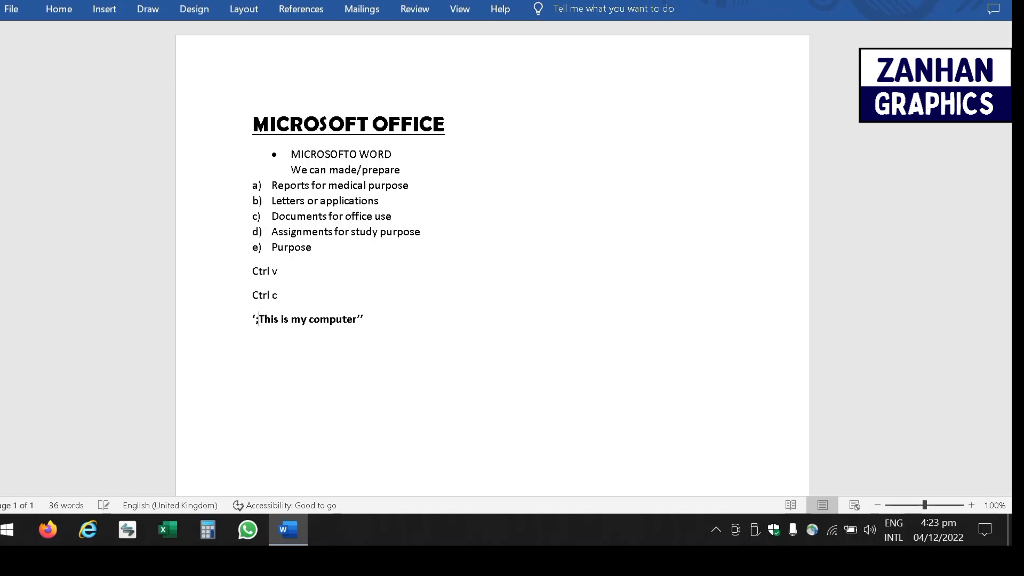
pyautogui.write("';")
pyautogui.press('BackSpace')
pyautogui.press('BackSpace')
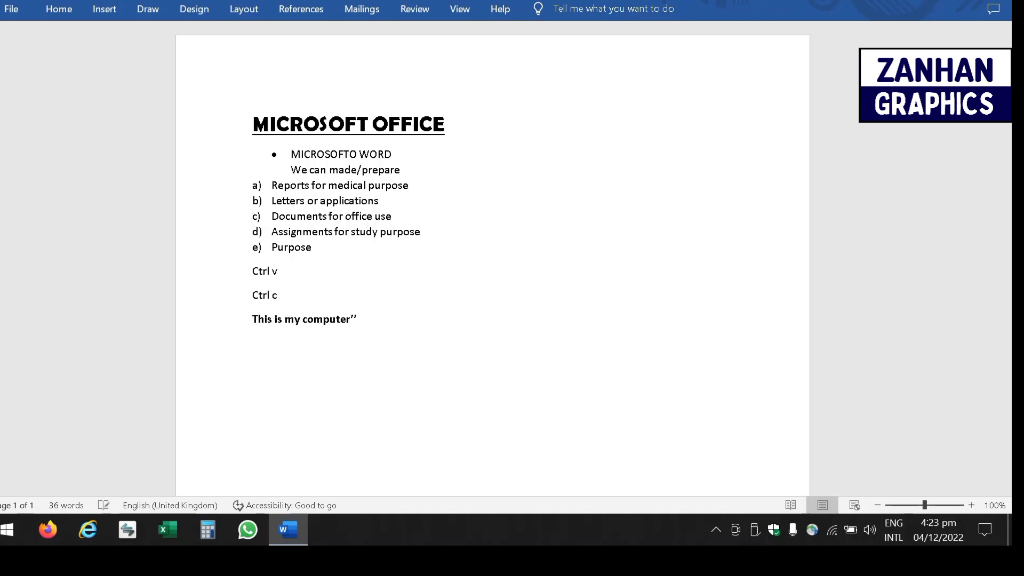
pyautogui.write('"')
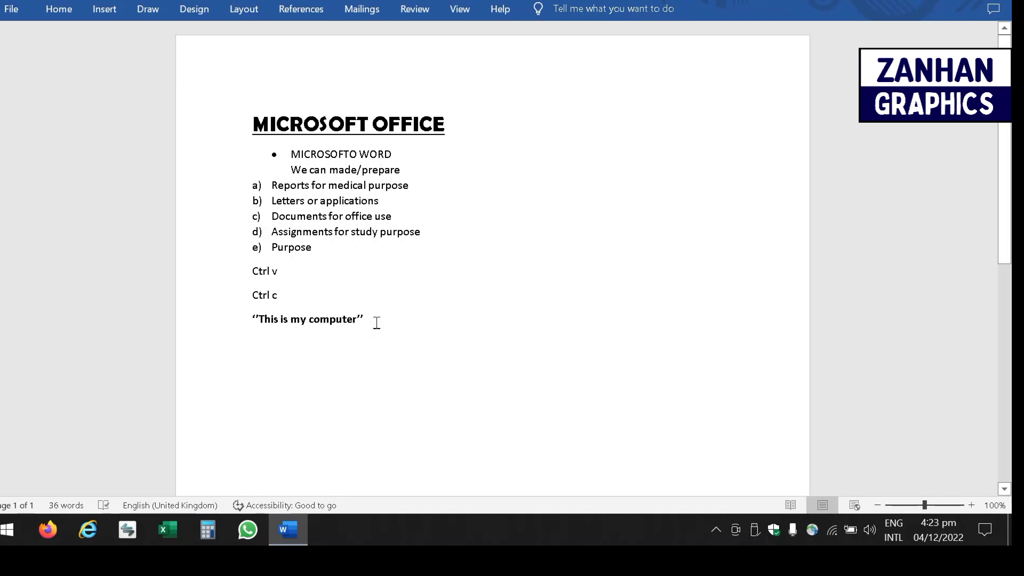
pyautogui.moveTo(376, 323); pyautogui.dragTo(185, 358)
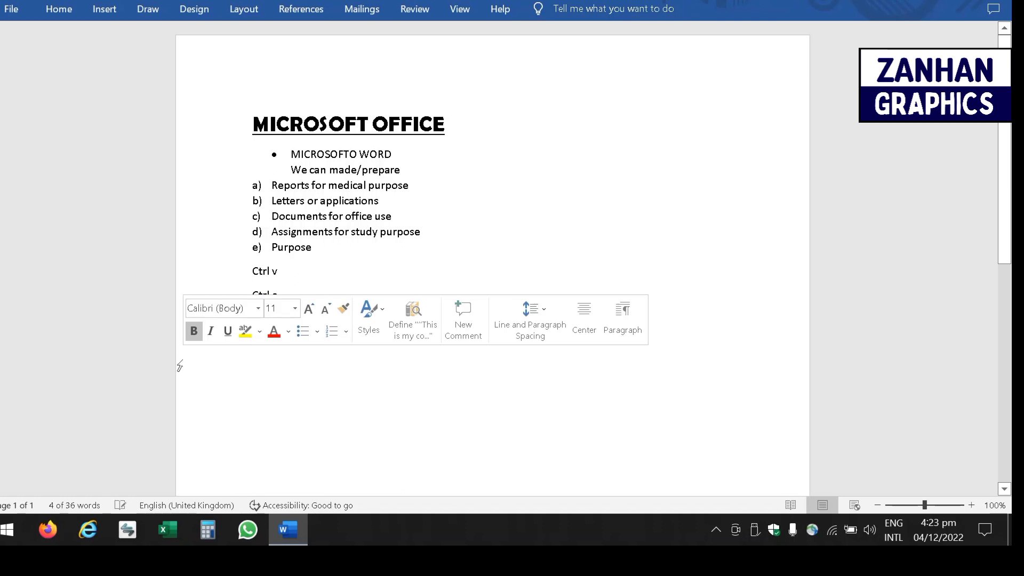
pyautogui.click(343, 393)
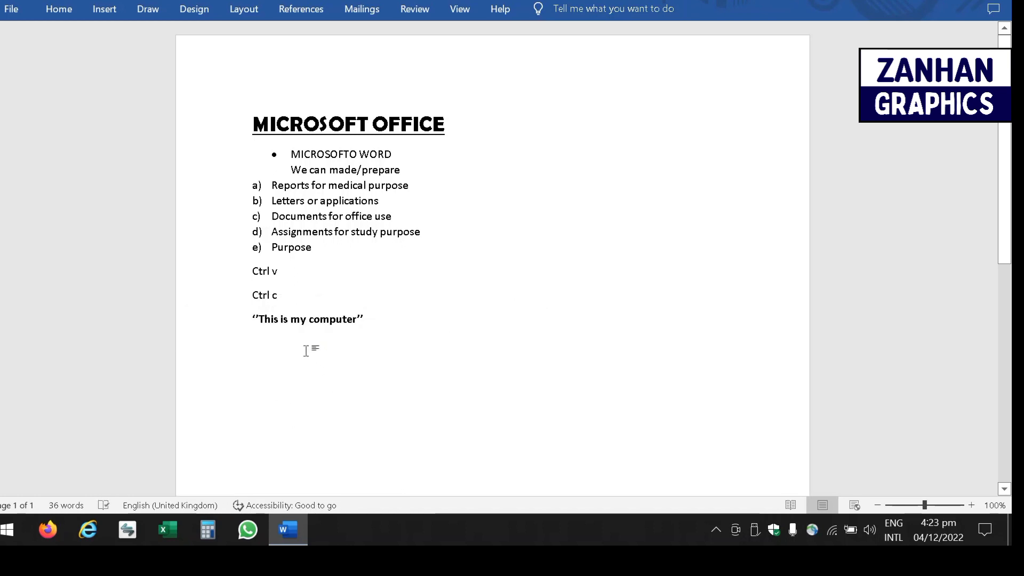
pyautogui.hotkey('ctrl', 'a')
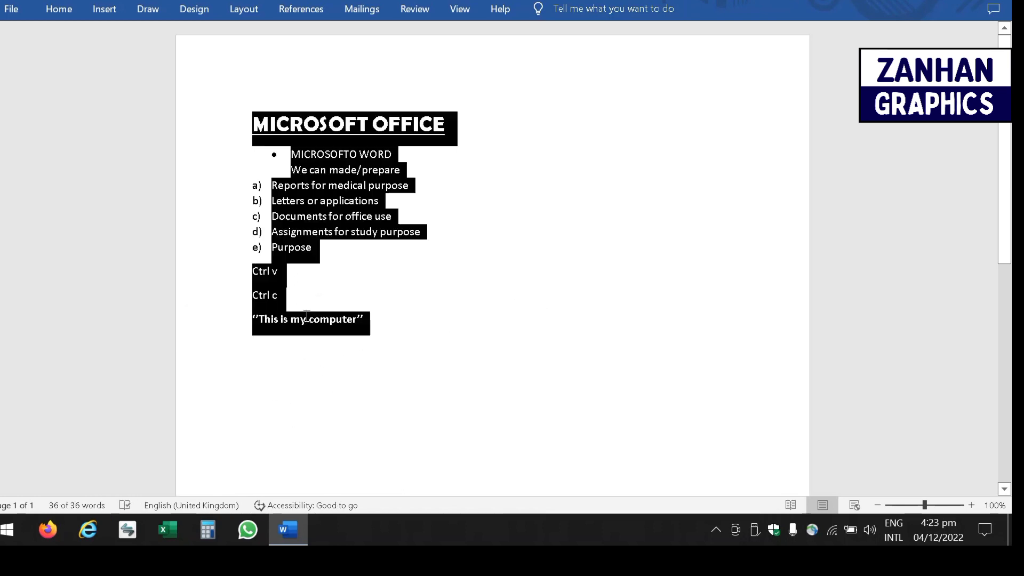
pyautogui.click(375, 327)
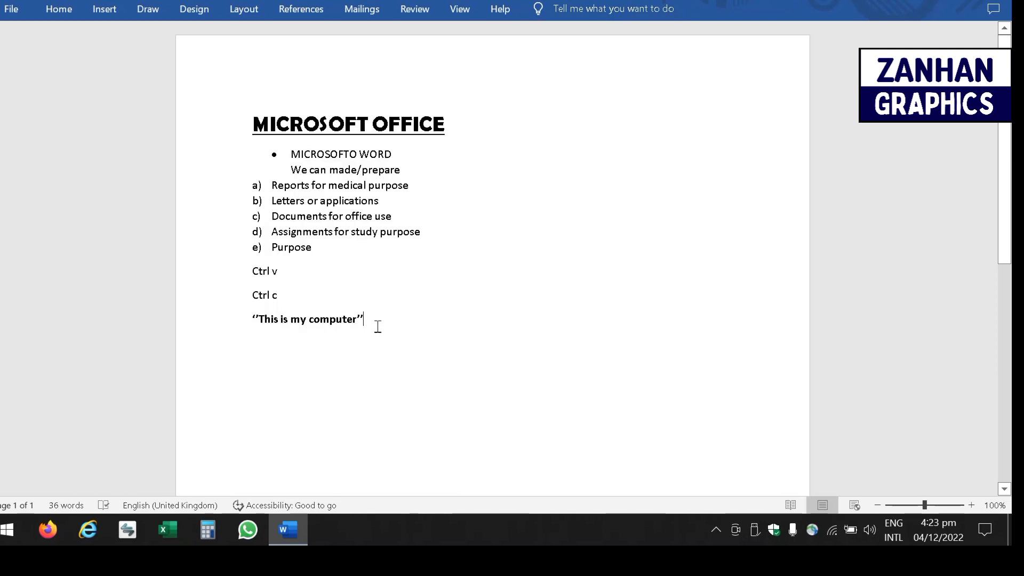
pyautogui.click(249, 317)
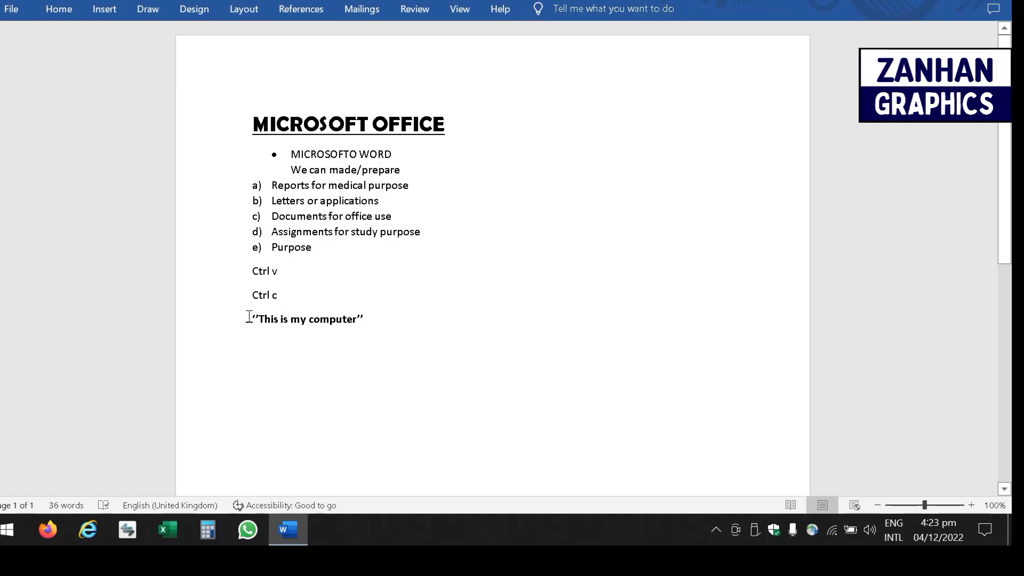
pyautogui.hotkey('ctrl', 'shift', 'Right')
pyautogui.hotkey('ctrl', 'shift', 'Right')
pyautogui.hotkey('ctrl', 'shift', 'Right')
pyautogui.hotkey('ctrl', 'shift', 'Right')
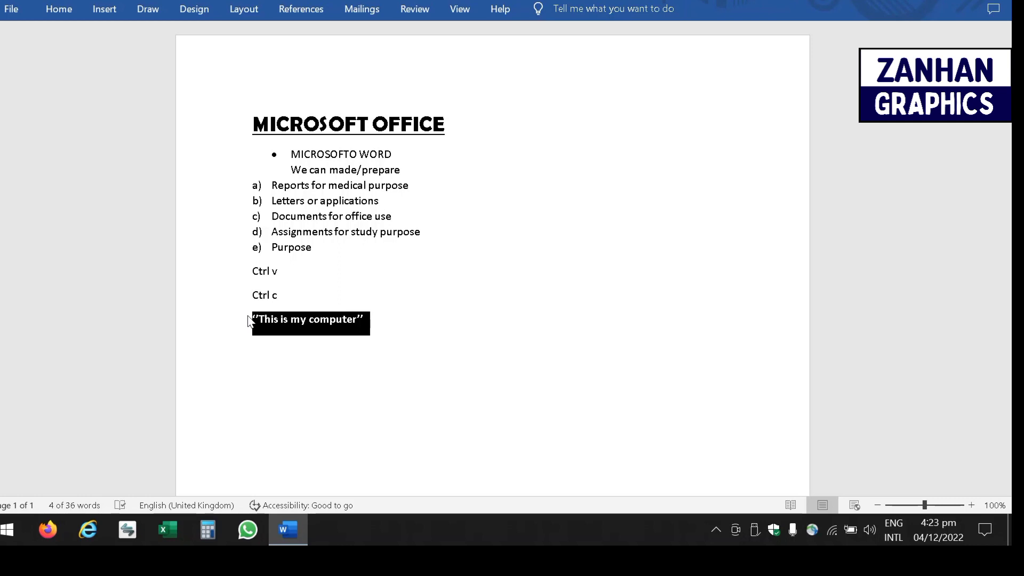
pyautogui.hotkey('ctrl', 'i')
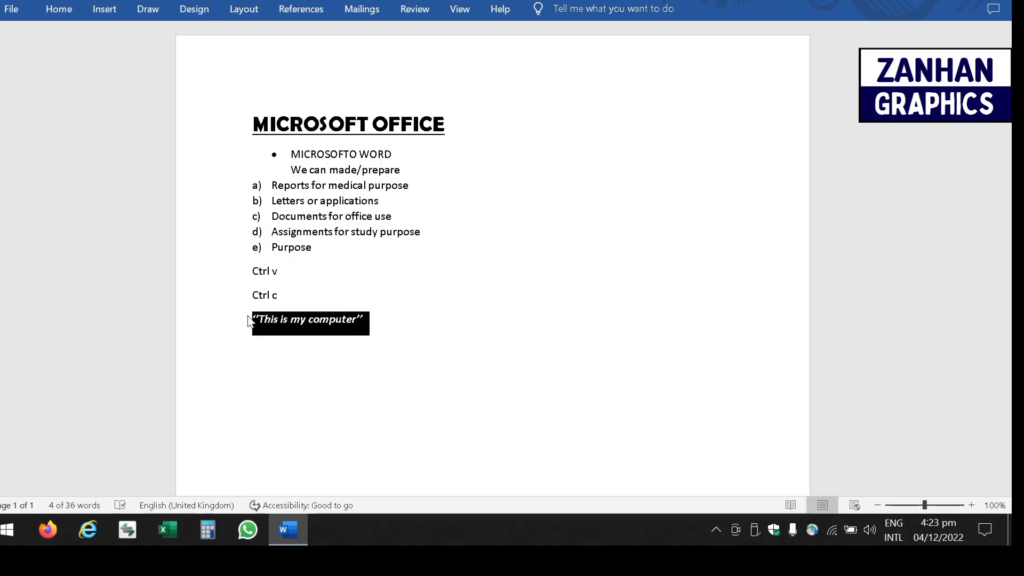
pyautogui.click(388, 326)
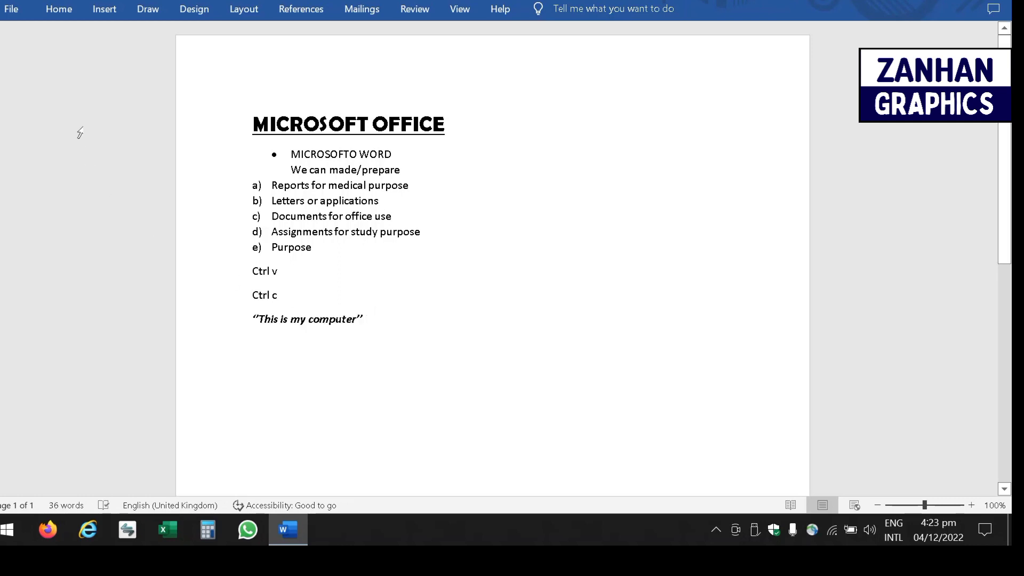
pyautogui.click(59, 9)
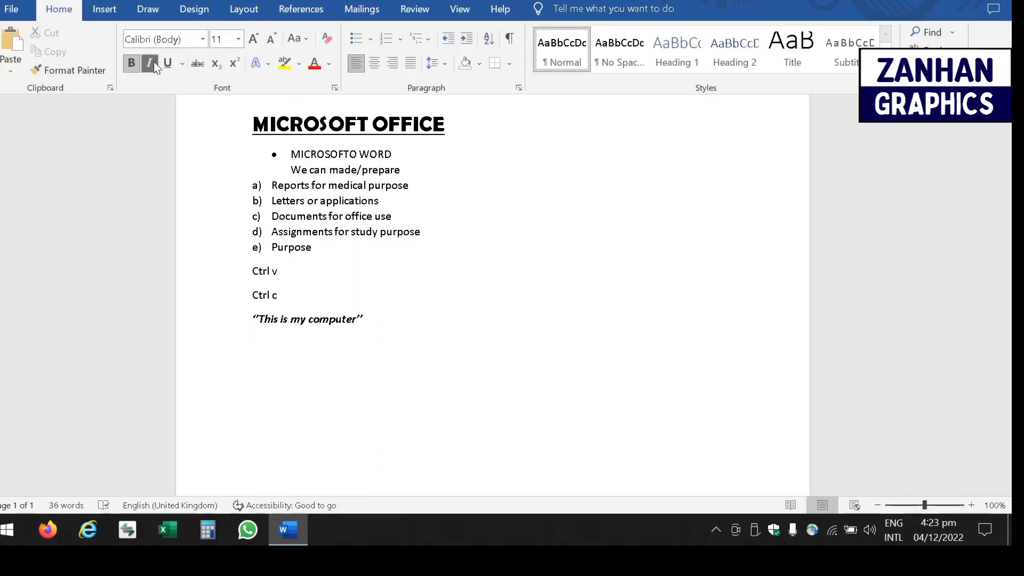
pyautogui.click(164, 73)
pyautogui.click(181, 71)
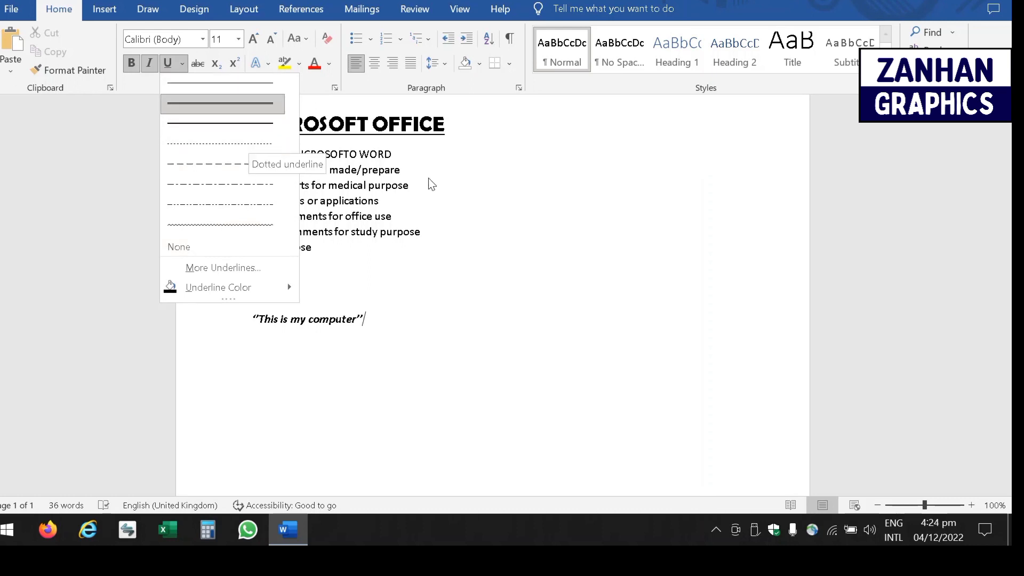
pyautogui.click(444, 130)
pyautogui.click(419, 128)
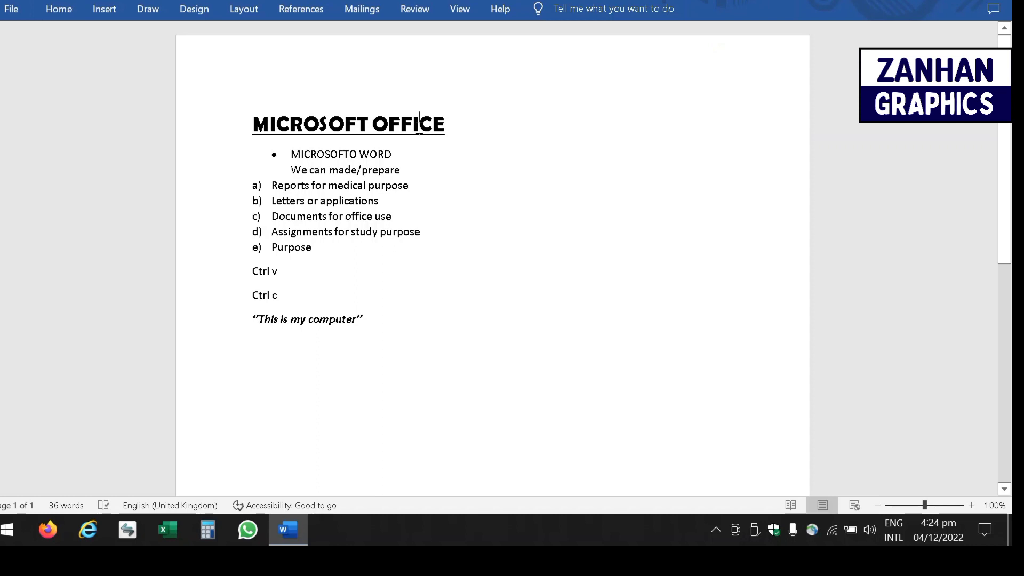
# - Give the MICROSOFT OFFICE heading a thick underline and strikethrough
pyautogui.tripleClick(445, 128)
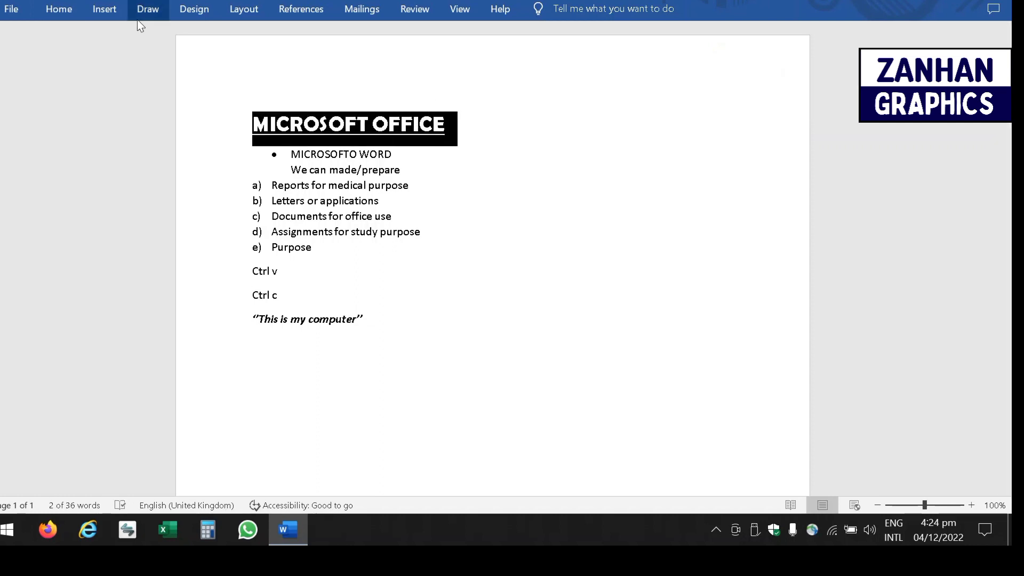
pyautogui.click(67, 15)
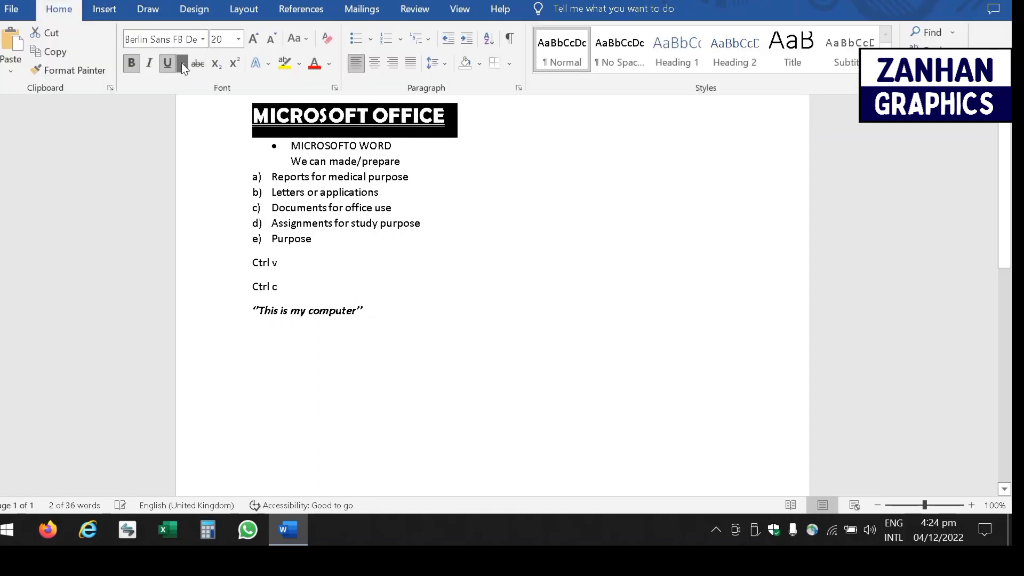
pyautogui.click(182, 64)
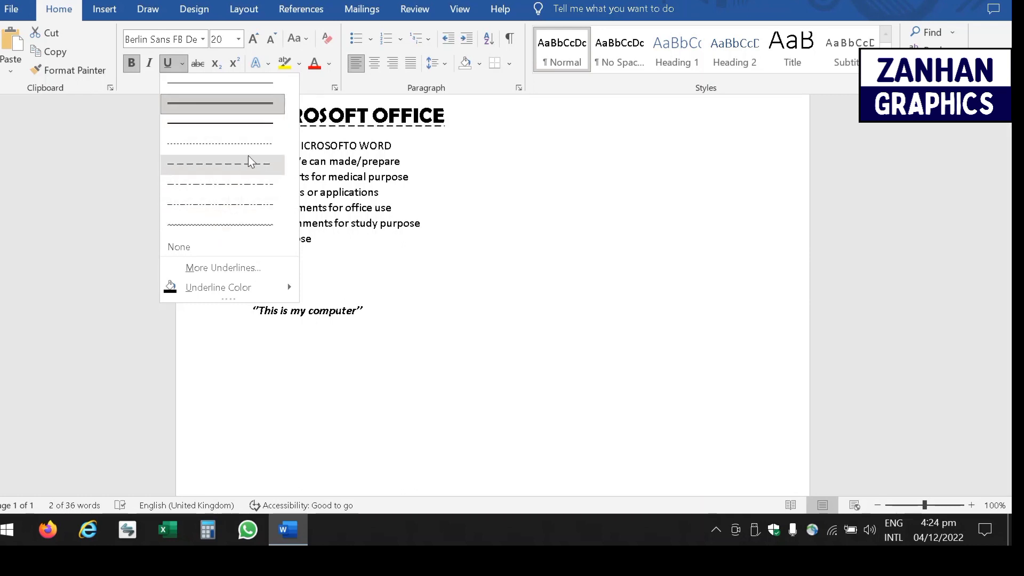
pyautogui.click(256, 128)
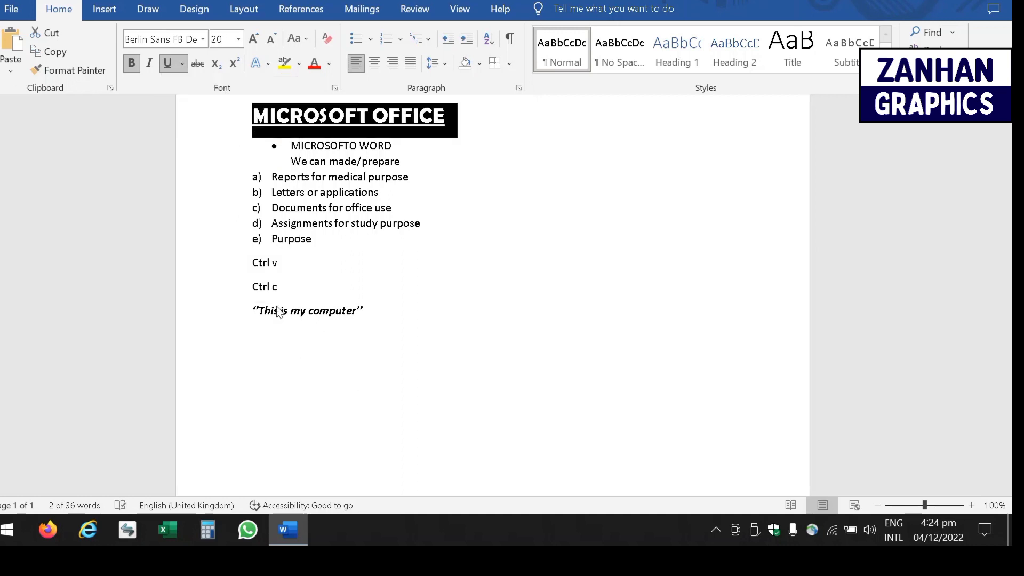
pyautogui.click(198, 63)
# - Reselect the MICROSOFT OFFICE heading and set it to 11 pt from the Font Size list
pyautogui.click(215, 124)
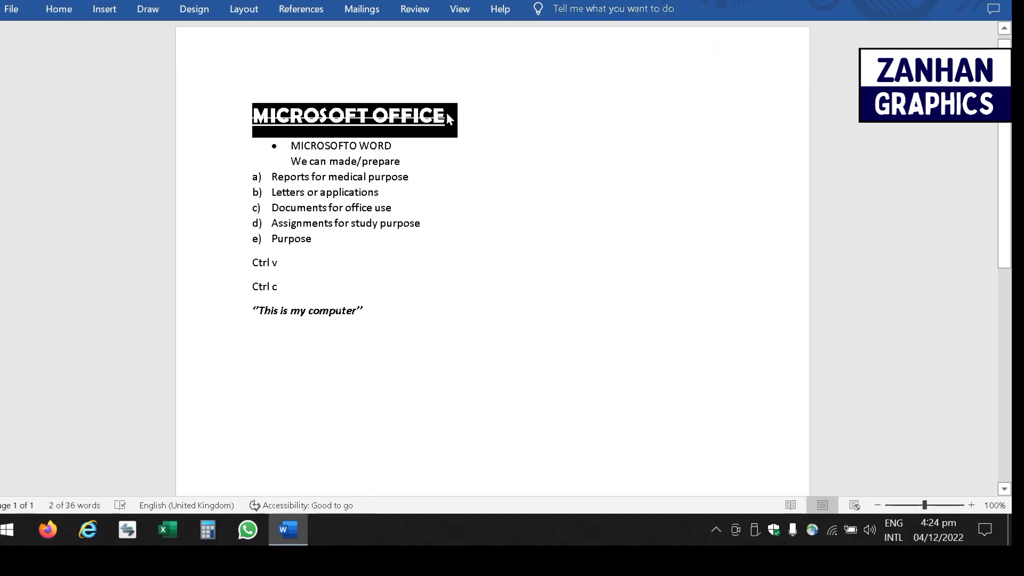
pyautogui.click(479, 113)
pyautogui.moveTo(458, 114); pyautogui.dragTo(229, 134)
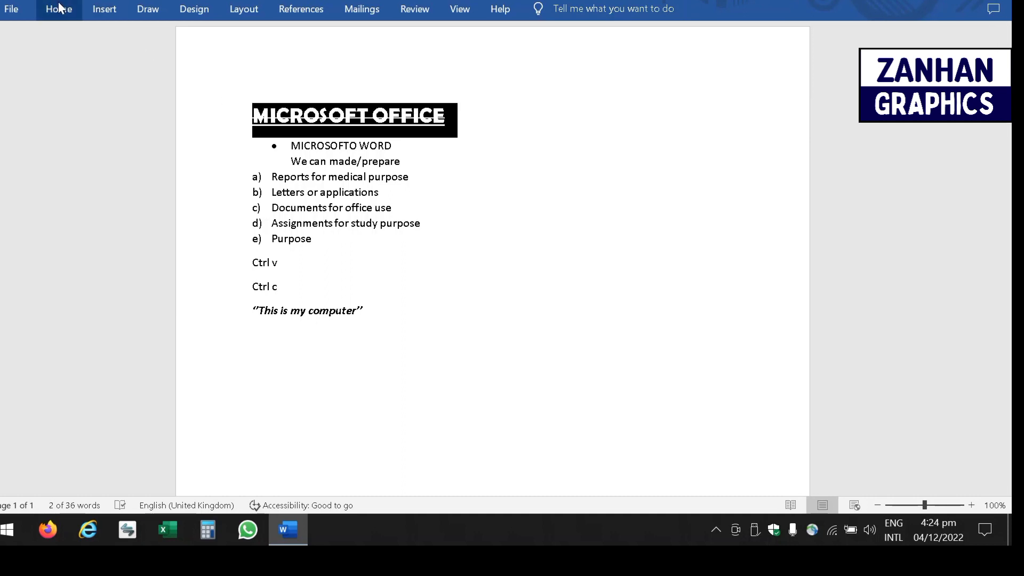
pyautogui.click(59, 10)
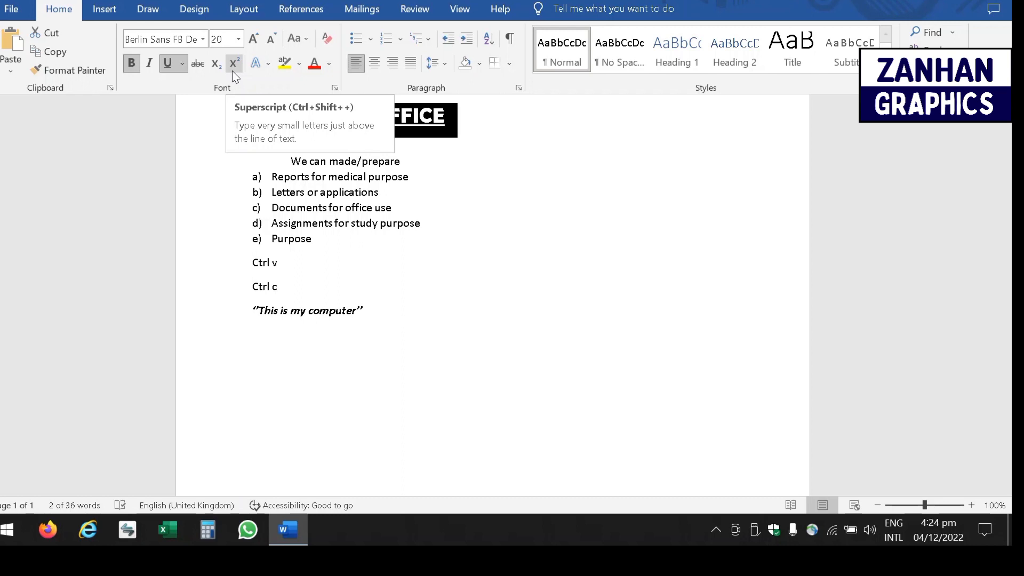
pyautogui.click(238, 39)
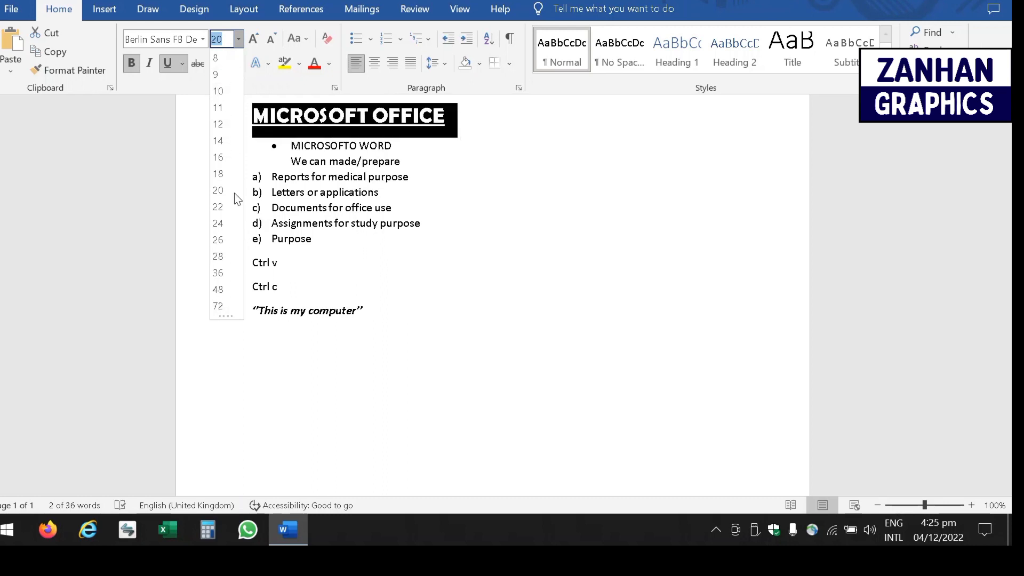
pyautogui.click(218, 109)
# - Use Grow and Shrink Font on the heading, ending at 12 pt
pyautogui.click(215, 107)
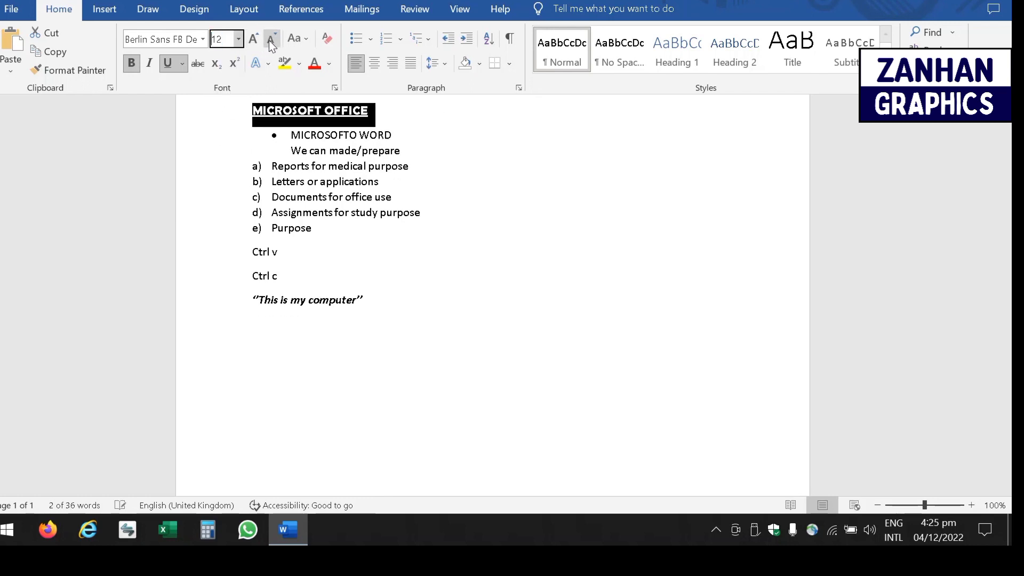
pyautogui.click(255, 40)
pyautogui.click(268, 41)
pyautogui.click(249, 42)
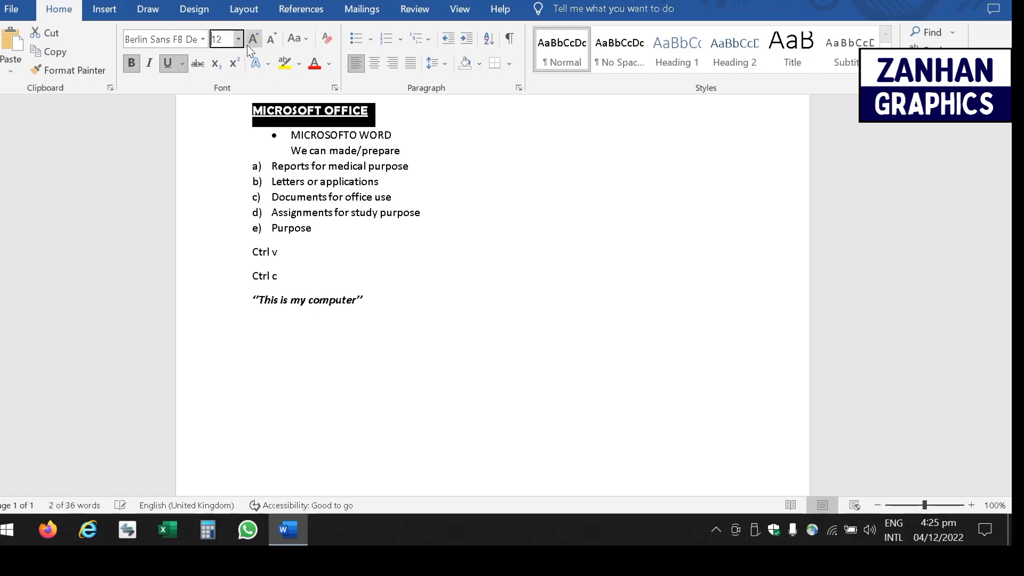
# - Try Capitalize Each Word, UPPERCASE and tOGGLE cASE on the heading
pyautogui.click(306, 39)
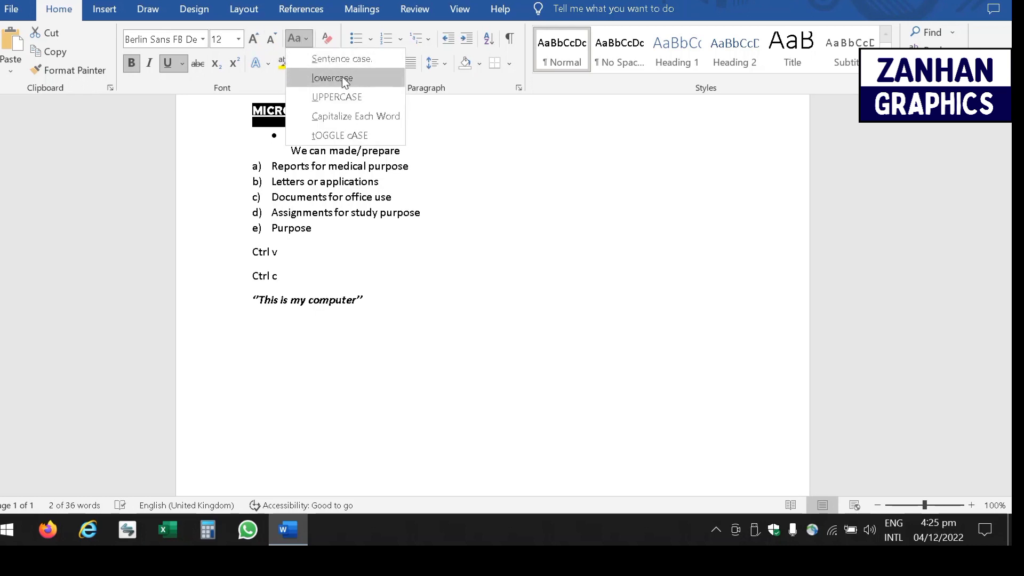
pyautogui.click(326, 115)
pyautogui.click(308, 38)
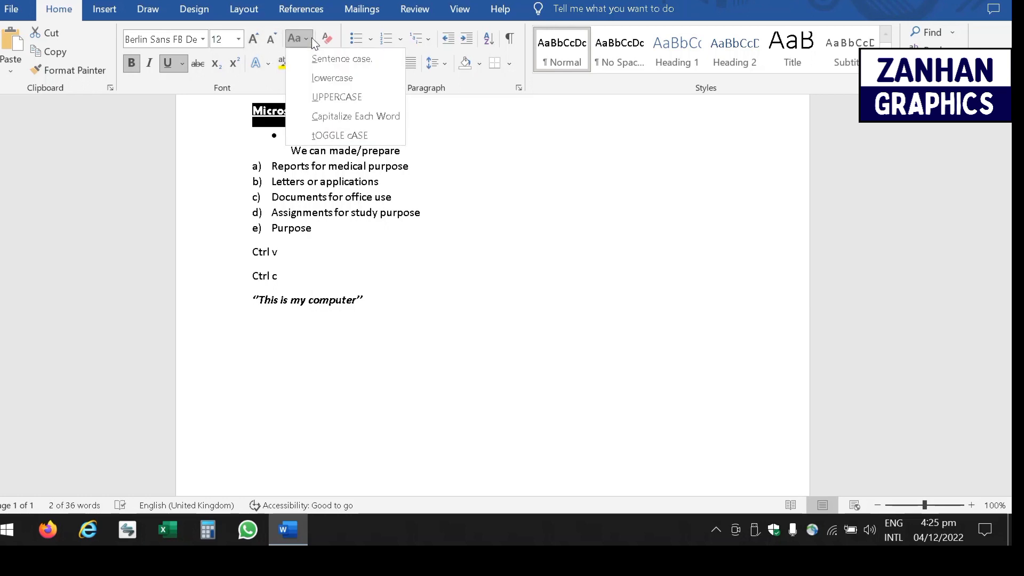
pyautogui.click(329, 97)
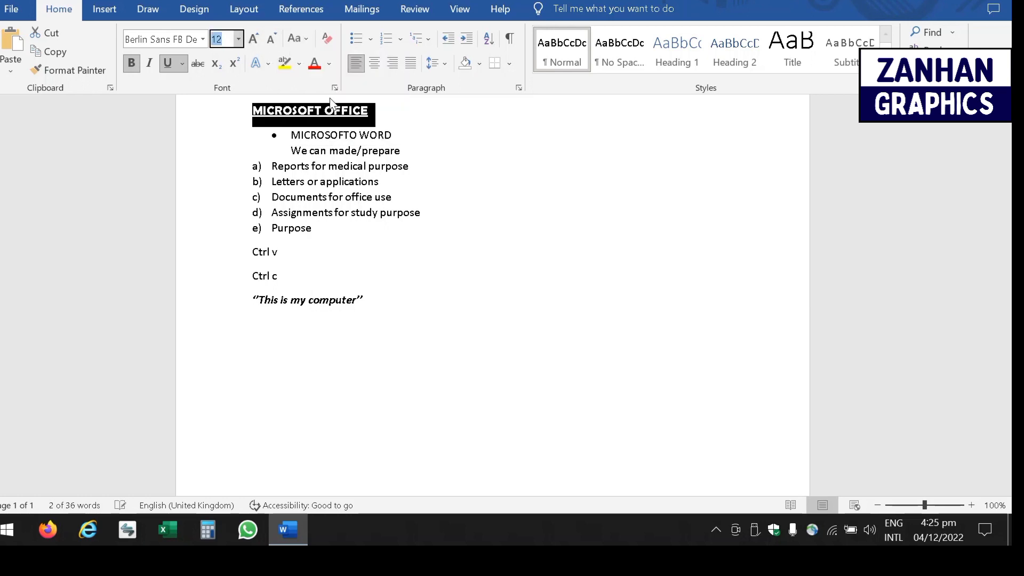
pyautogui.click(298, 38)
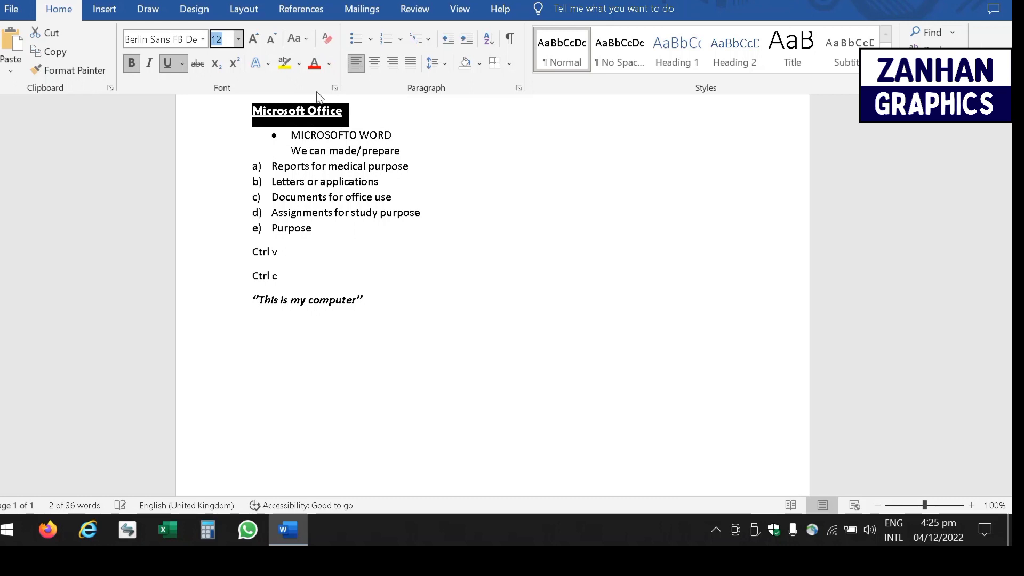
pyautogui.click(305, 40)
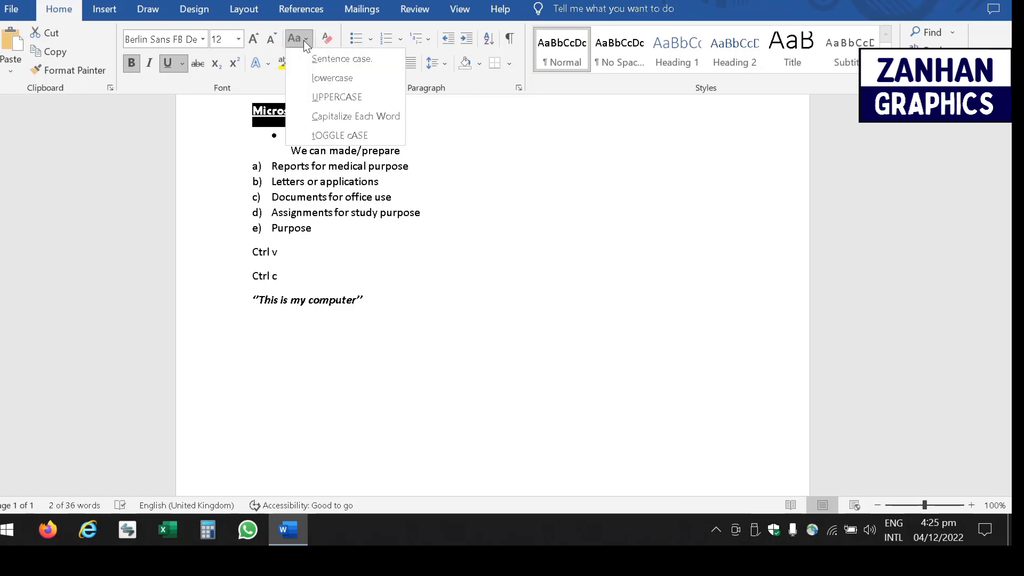
pyautogui.click(329, 136)
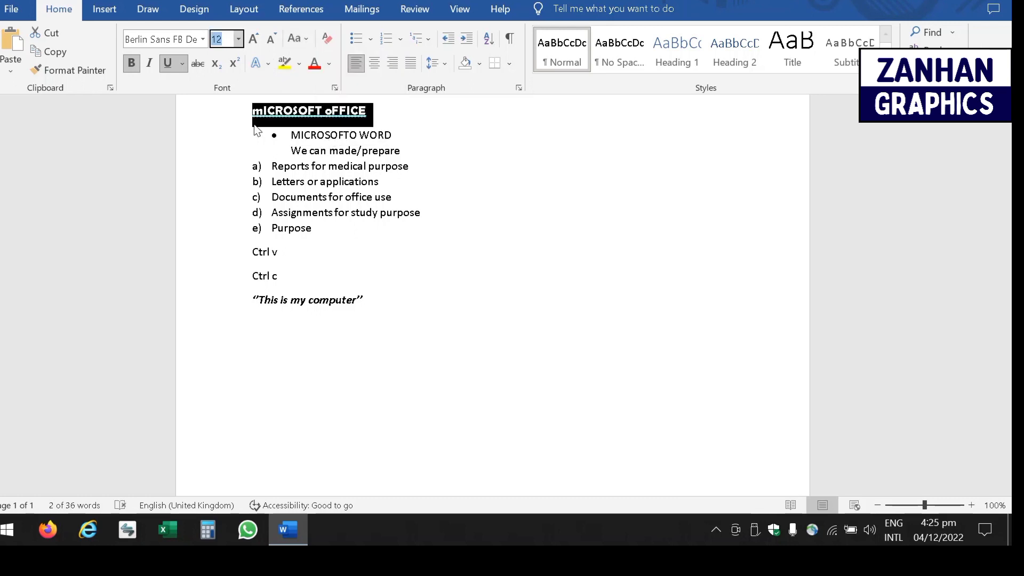
# - Switch the heading to lowercase, then Sentence case so it reads 'Microsoft office'
pyautogui.click(306, 37)
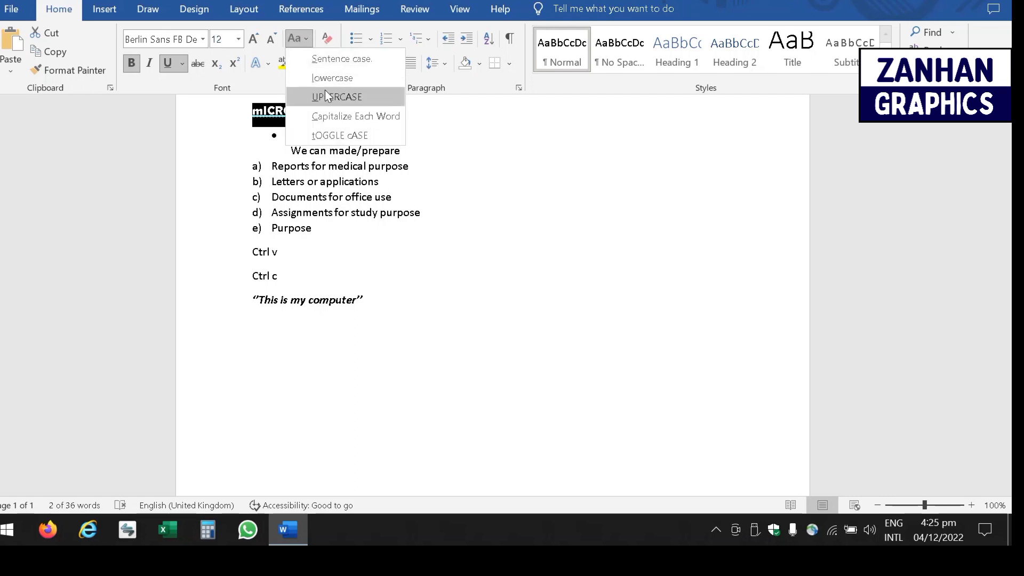
pyautogui.click(332, 73)
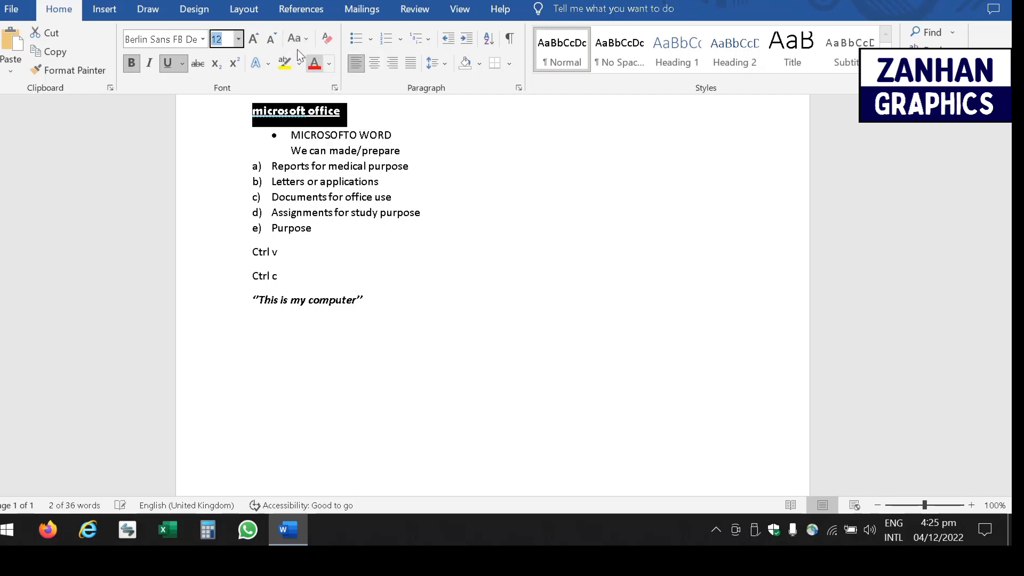
pyautogui.click(308, 38)
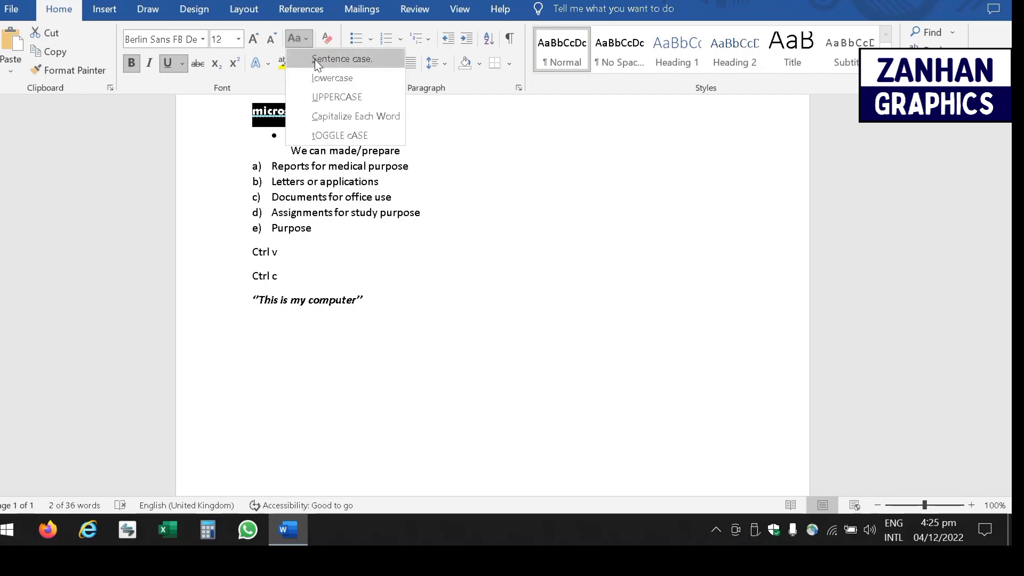
pyautogui.click(315, 59)
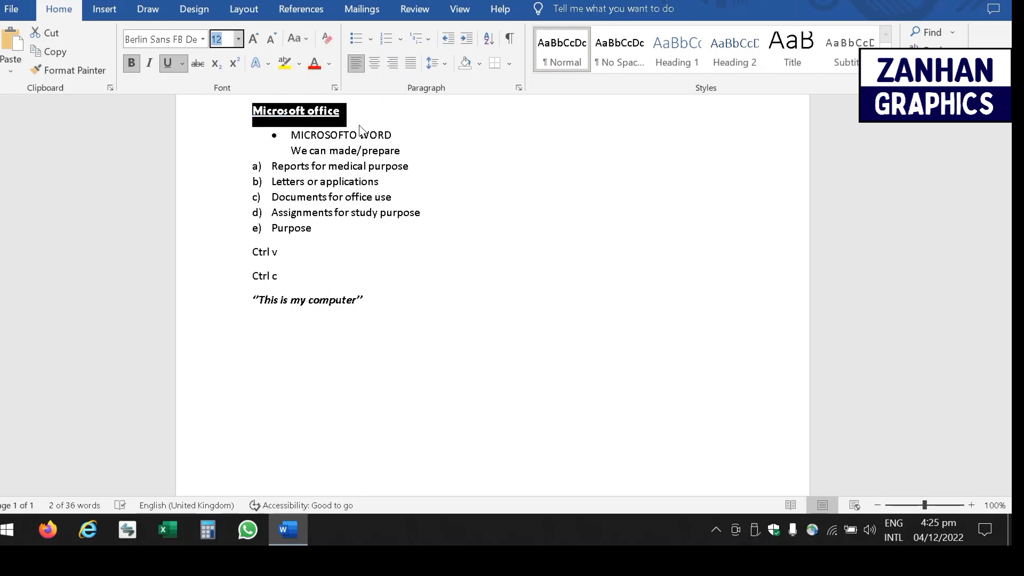
pyautogui.hotkey('ctrl', 'F1')
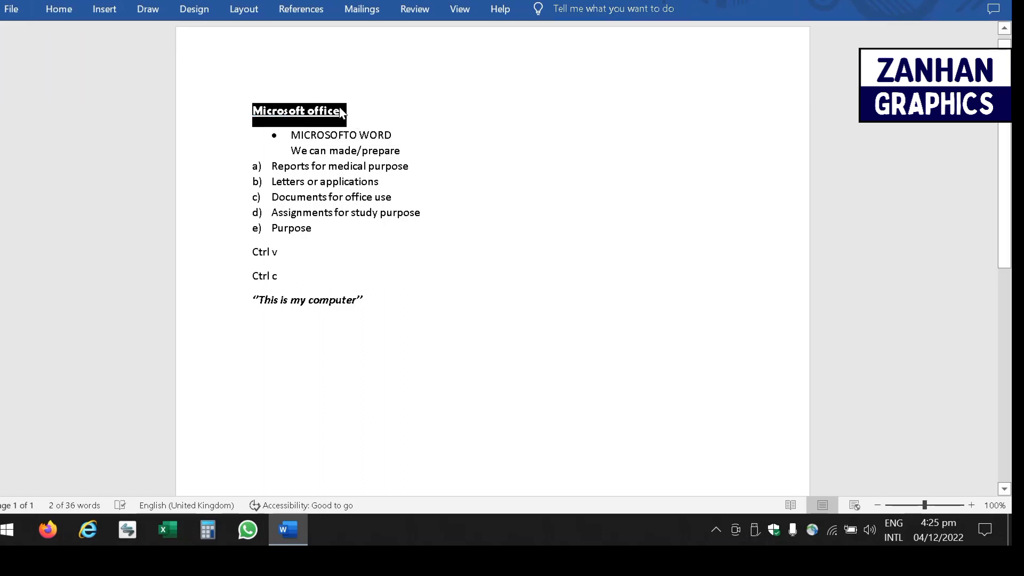
# - Apply the gold text effect to the Microsoft office heading
pyautogui.click(343, 111)
pyautogui.tripleClick(343, 111)
pyautogui.click(54, 9)
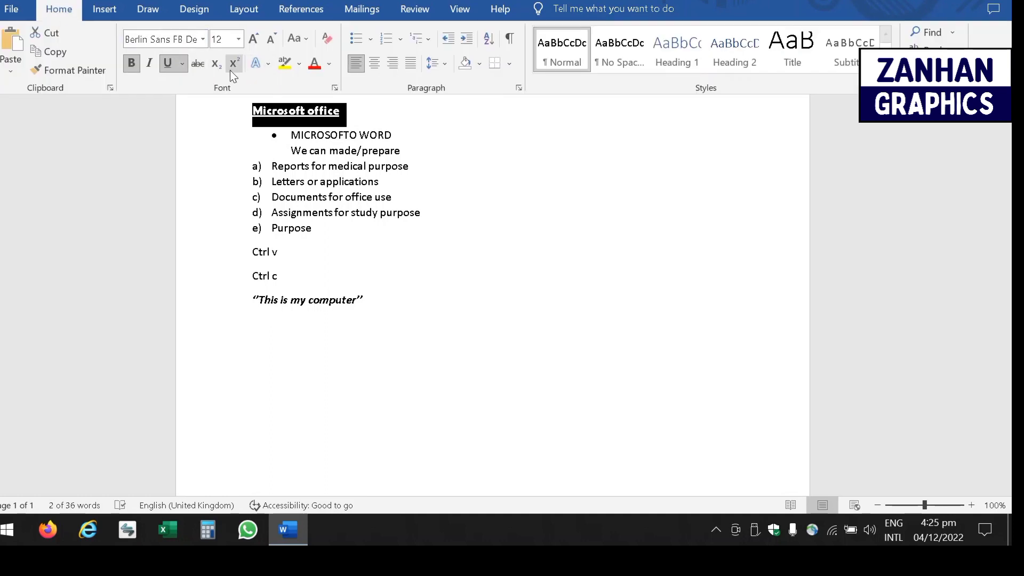
pyautogui.click(268, 64)
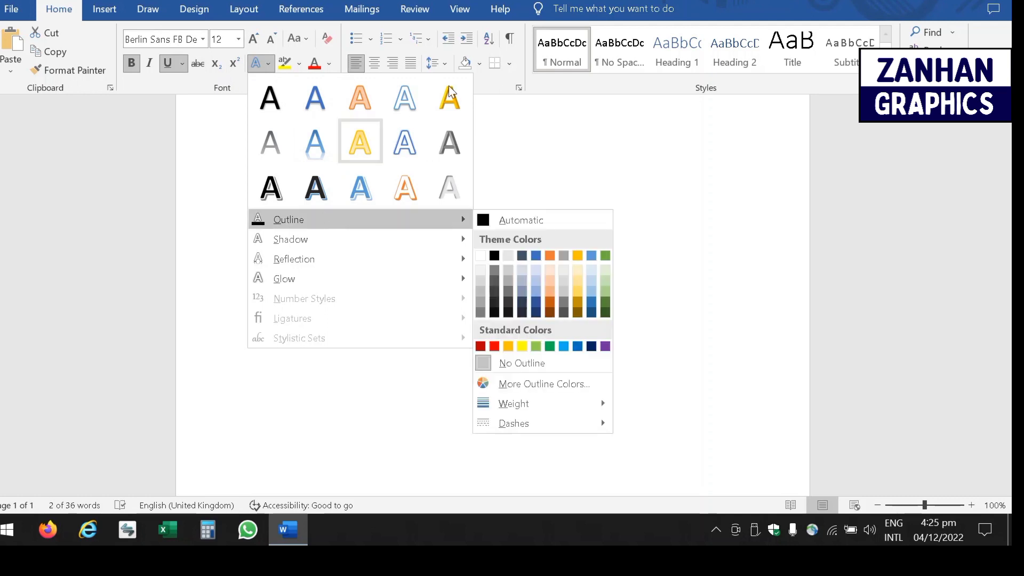
pyautogui.click(454, 106)
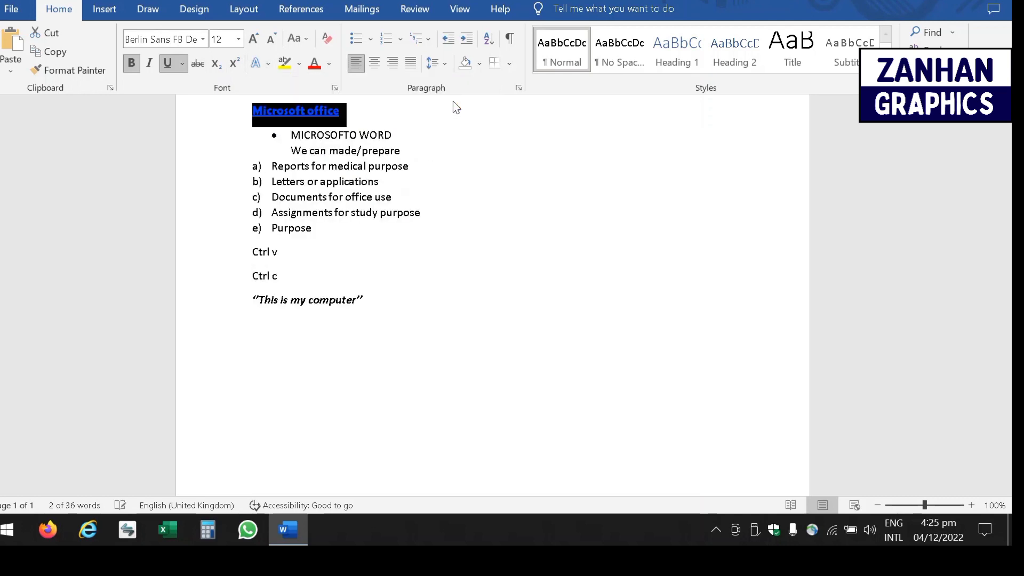
pyautogui.click(406, 118)
pyautogui.click(395, 114)
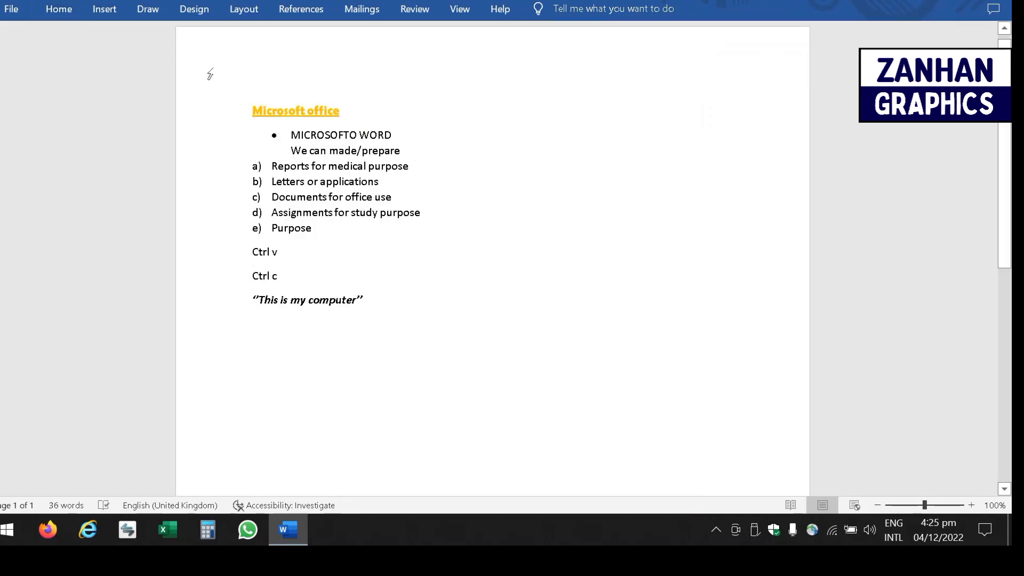
# - Preview font and highlight colours on the heading, then clear all its formatting
pyautogui.tripleClick(268, 118)
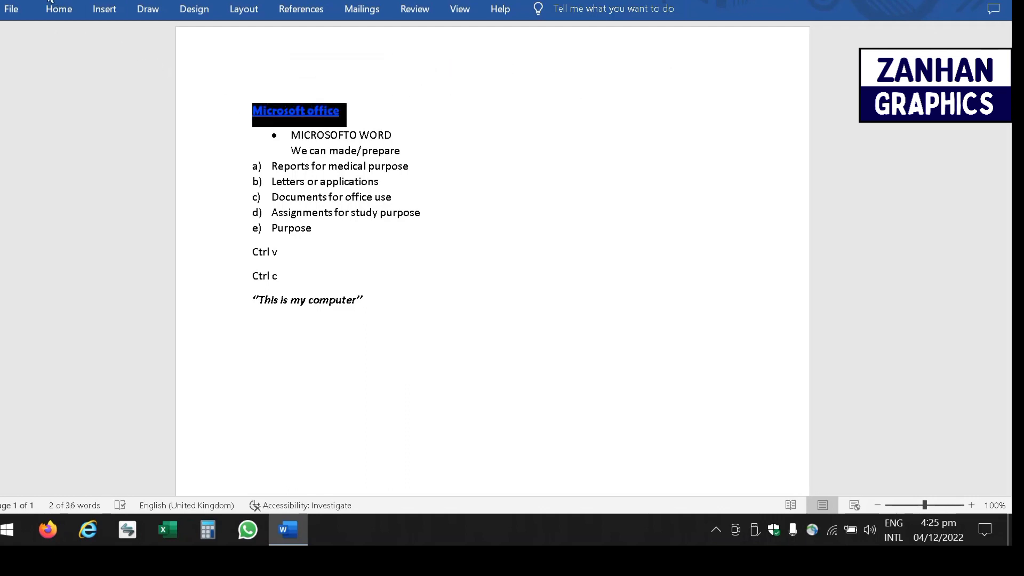
pyautogui.click(58, 9)
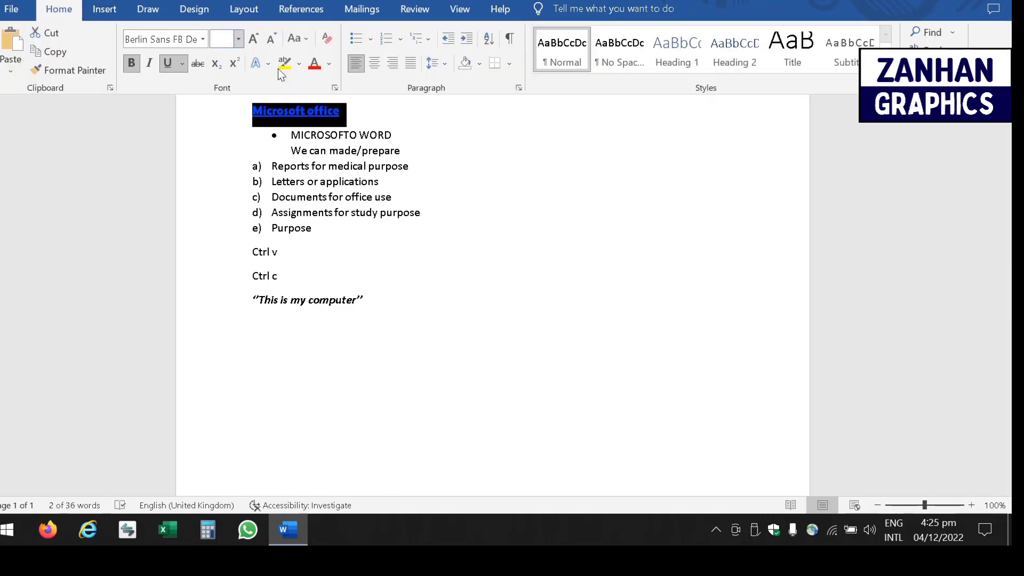
pyautogui.click(330, 62)
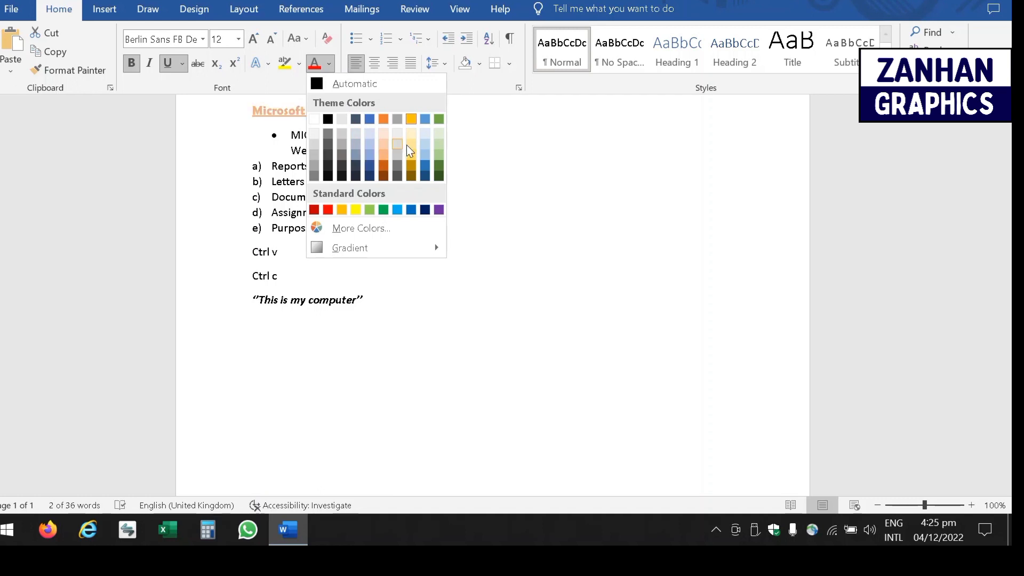
pyautogui.click(297, 63)
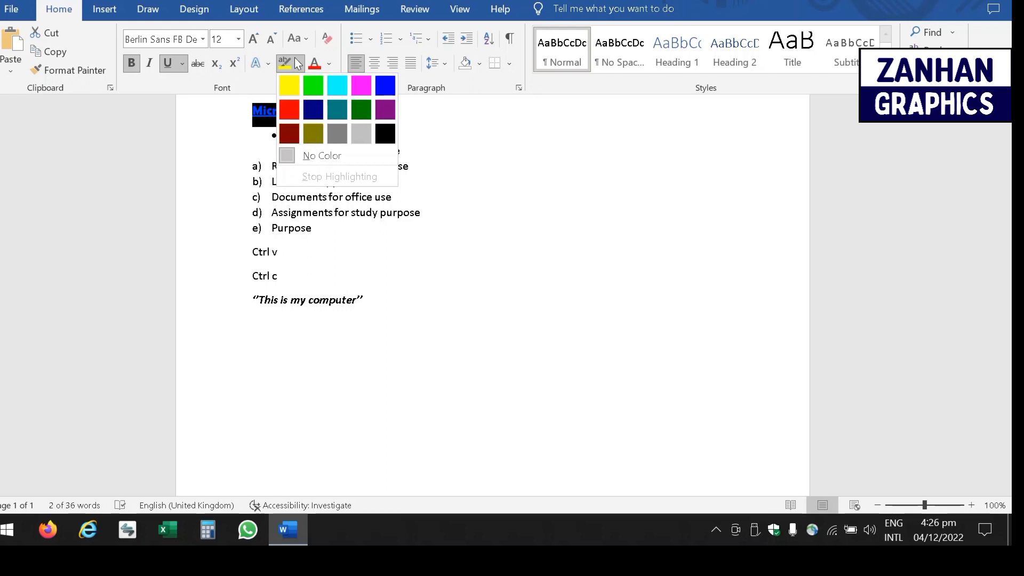
pyautogui.click(322, 40)
pyautogui.click(322, 40)
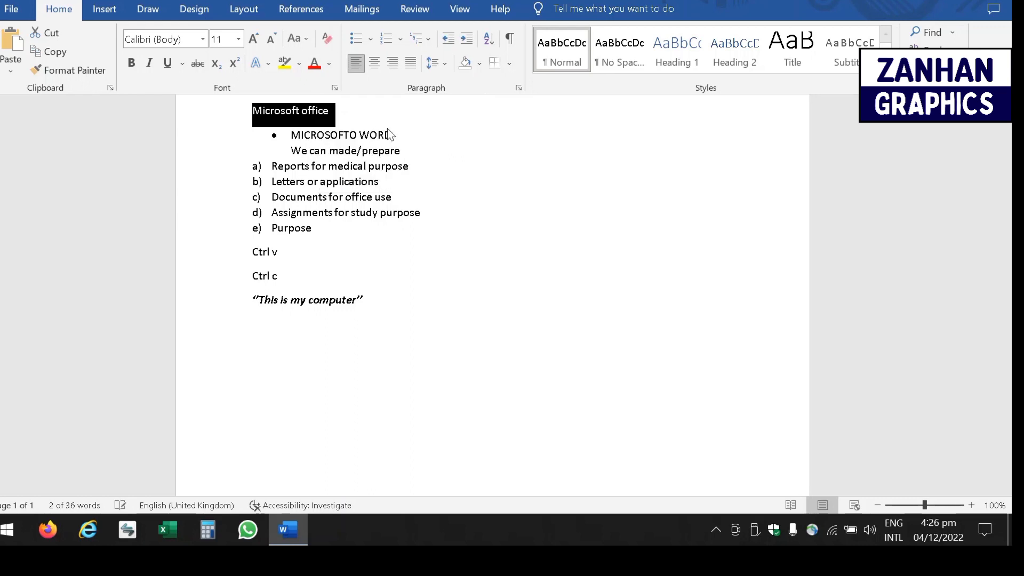
pyautogui.hotkey('ctrl', 'F1')
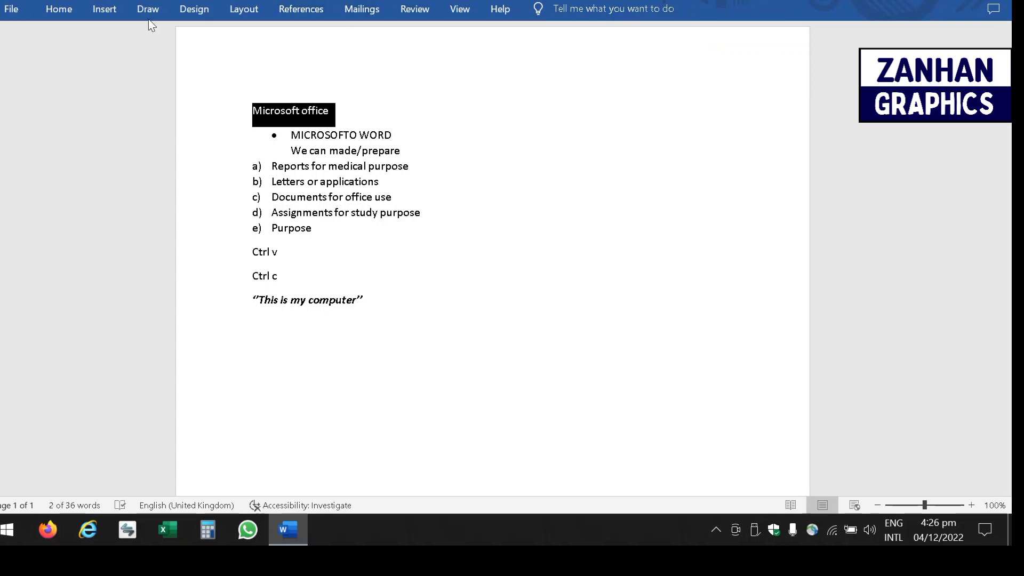
# - Look through the bullet styles without applying any
pyautogui.click(57, 9)
pyautogui.click(370, 40)
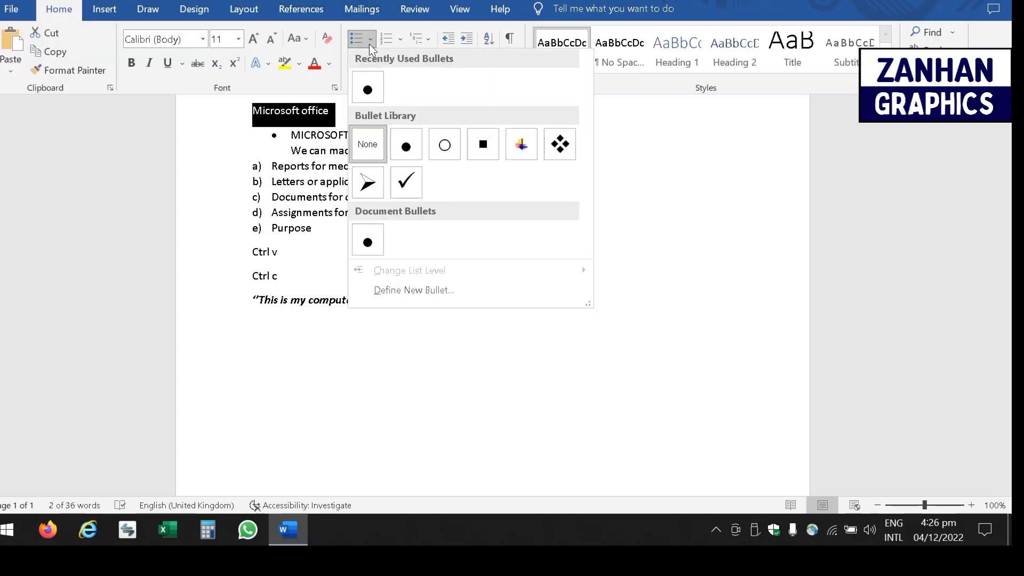
pyautogui.click(255, 167)
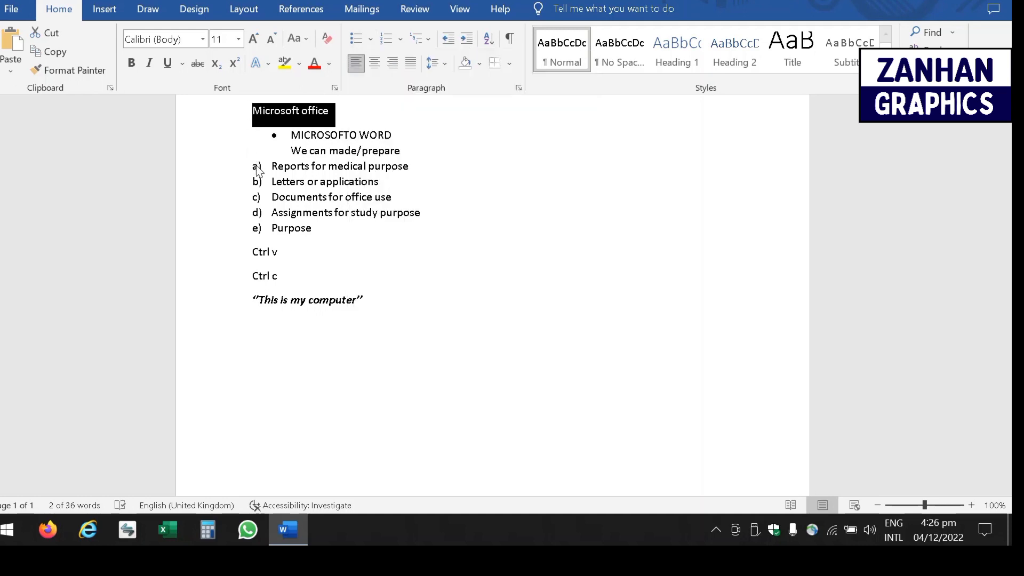
pyautogui.click(303, 152)
pyautogui.moveTo(323, 153); pyautogui.dragTo(401, 152)
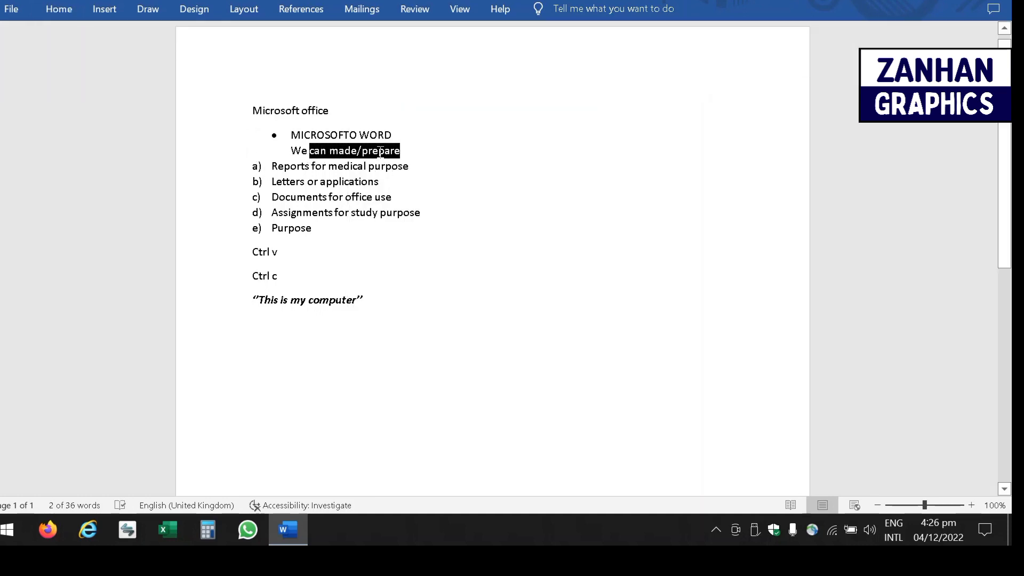
pyautogui.click(413, 150)
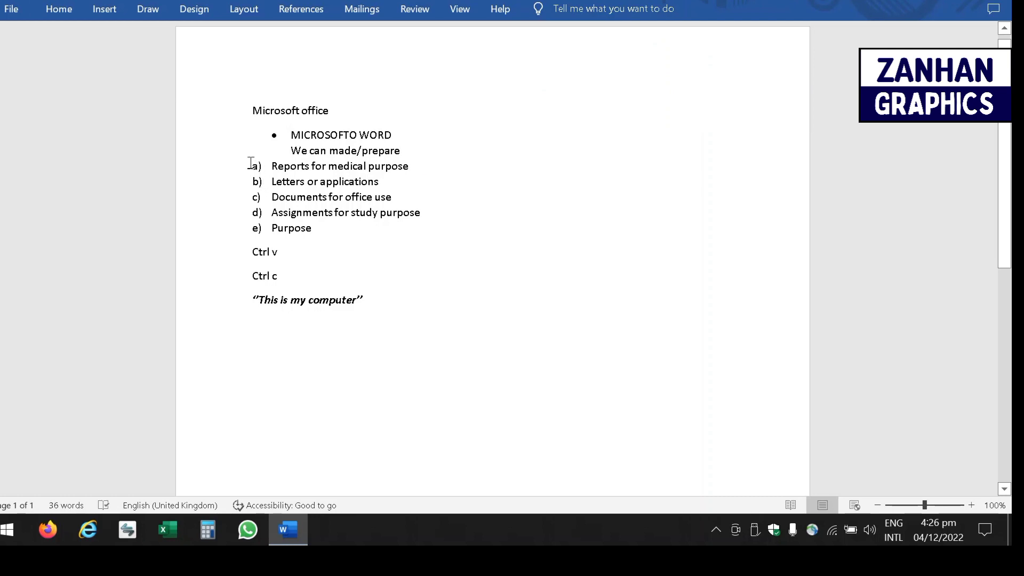
# - Apply a) b) c) lettering to the five list items
pyautogui.moveTo(251, 162); pyautogui.dragTo(340, 227)
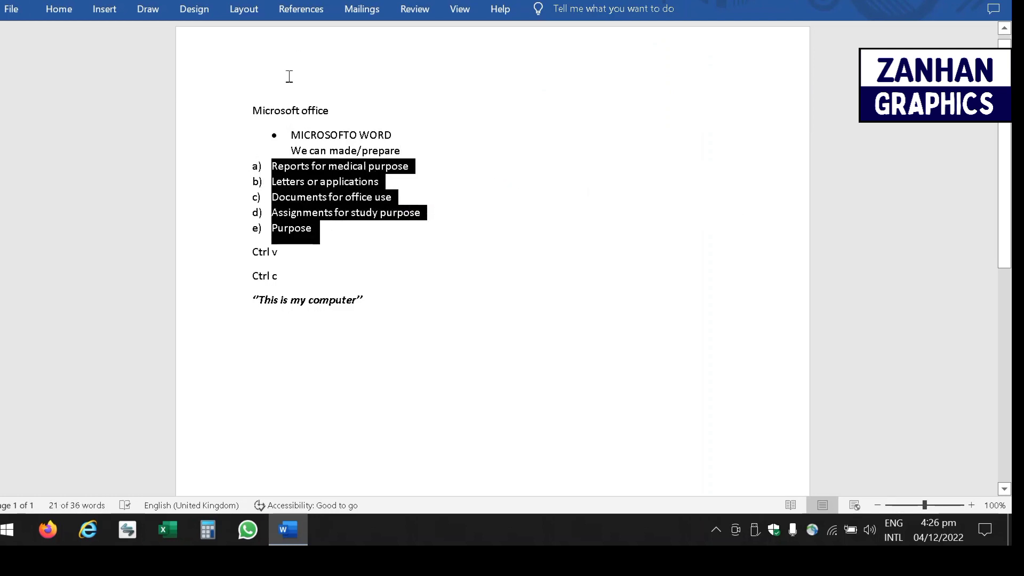
pyautogui.click(50, 12)
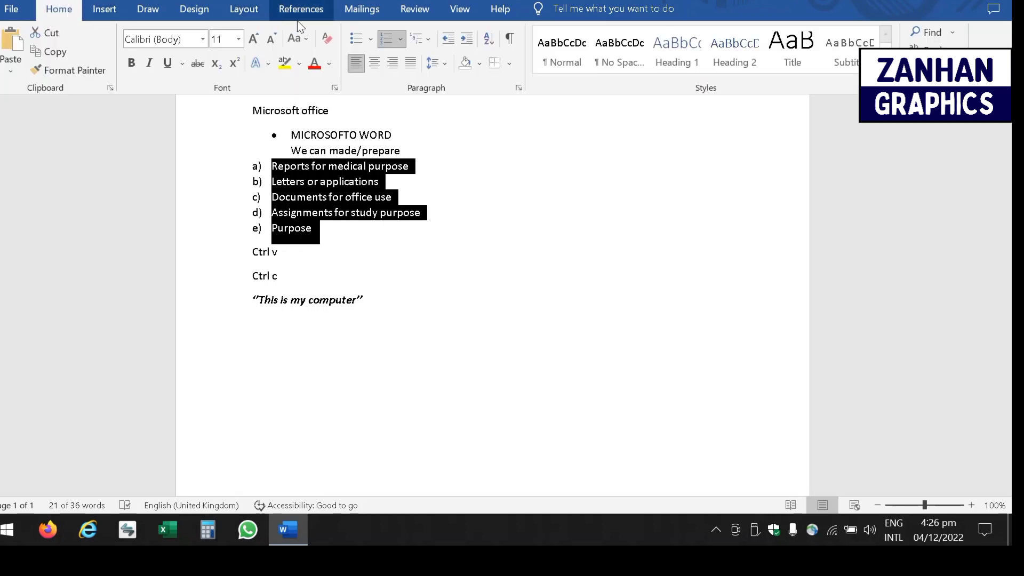
pyautogui.click(370, 39)
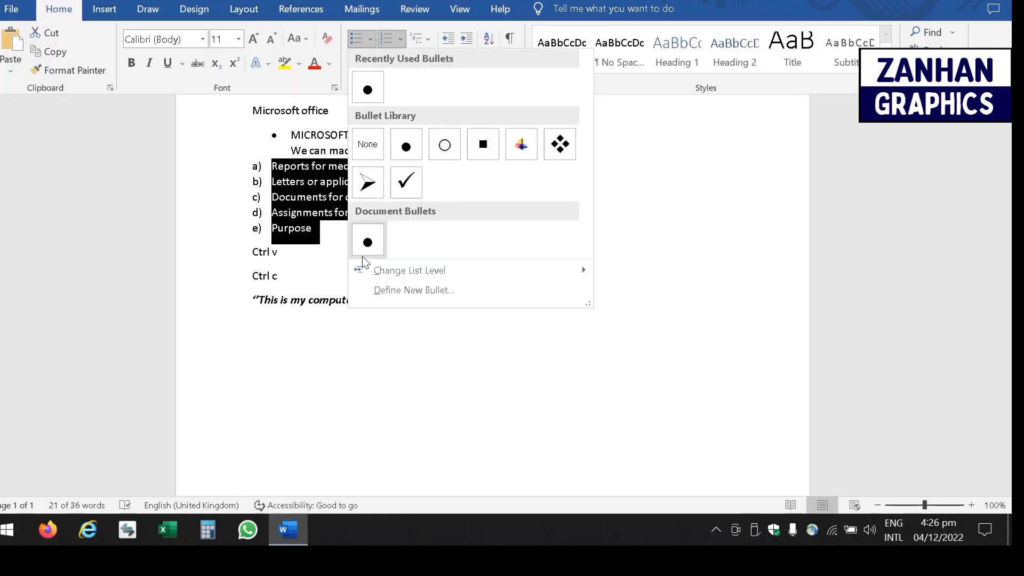
pyautogui.click(400, 38)
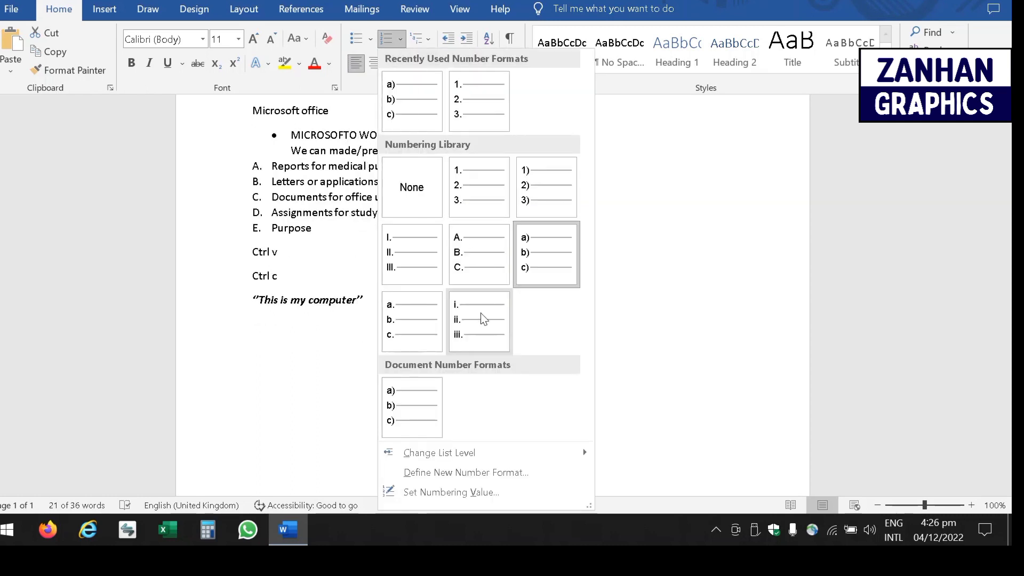
pyautogui.click(544, 252)
# - Try centre, right and left alignment on the list, finishing with Justify
pyautogui.click(376, 65)
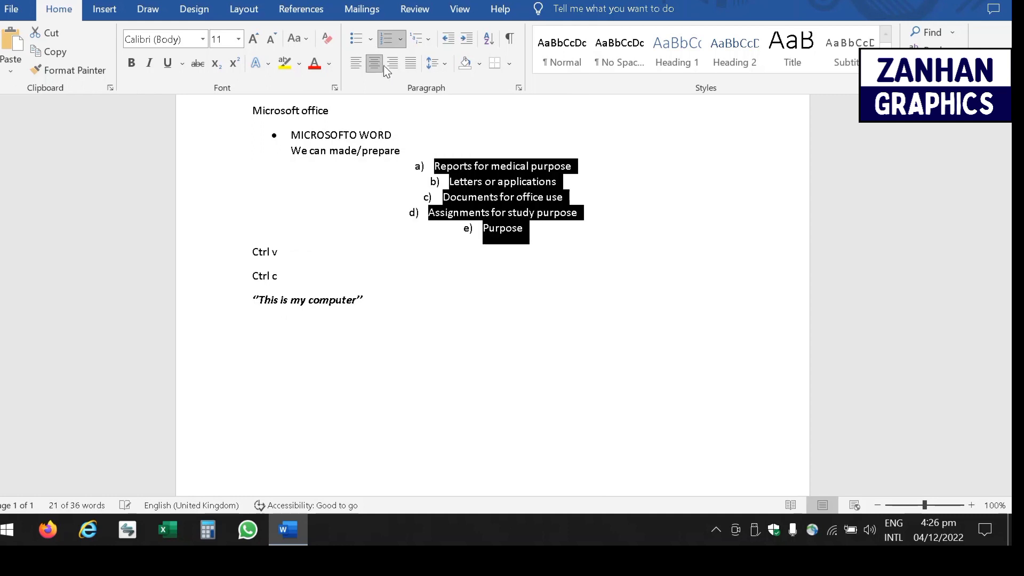
pyautogui.click(393, 65)
pyautogui.click(409, 65)
pyautogui.click(390, 65)
pyautogui.click(376, 65)
pyautogui.click(358, 66)
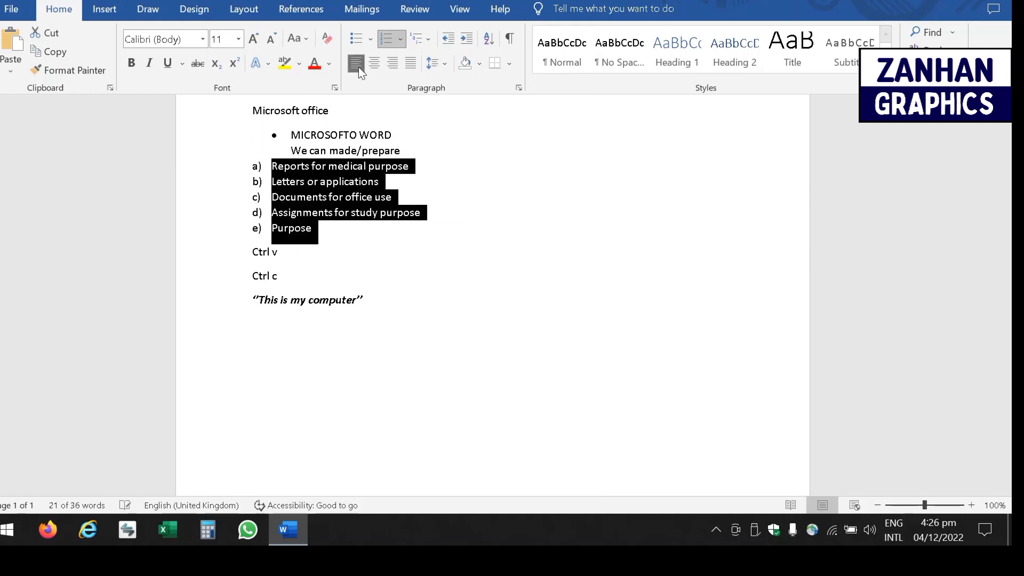
pyautogui.click(394, 69)
pyautogui.click(410, 64)
# - Set the lettered list's line spacing to 3.0 and indent it three steps right
pyautogui.click(443, 66)
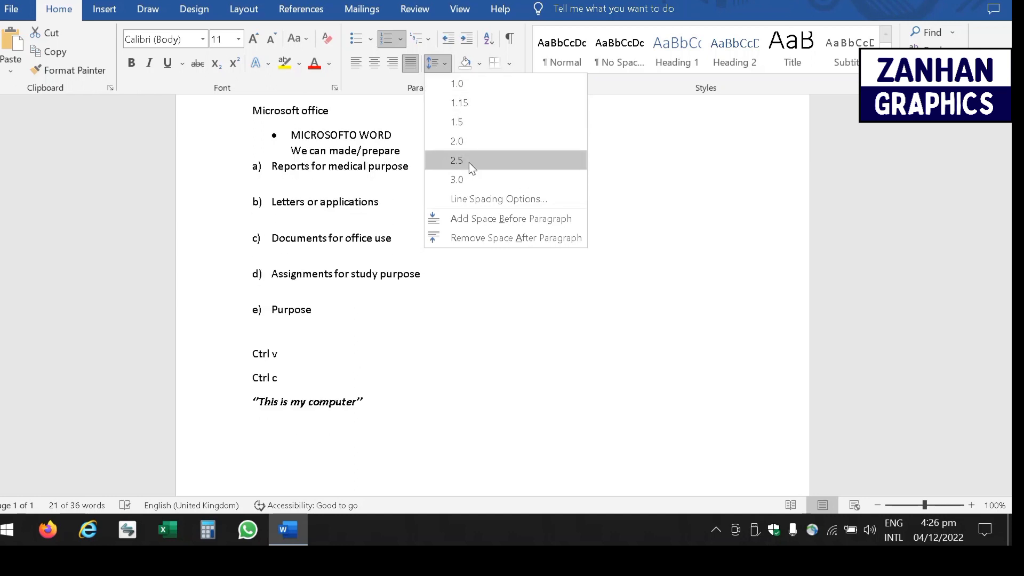
pyautogui.click(477, 187)
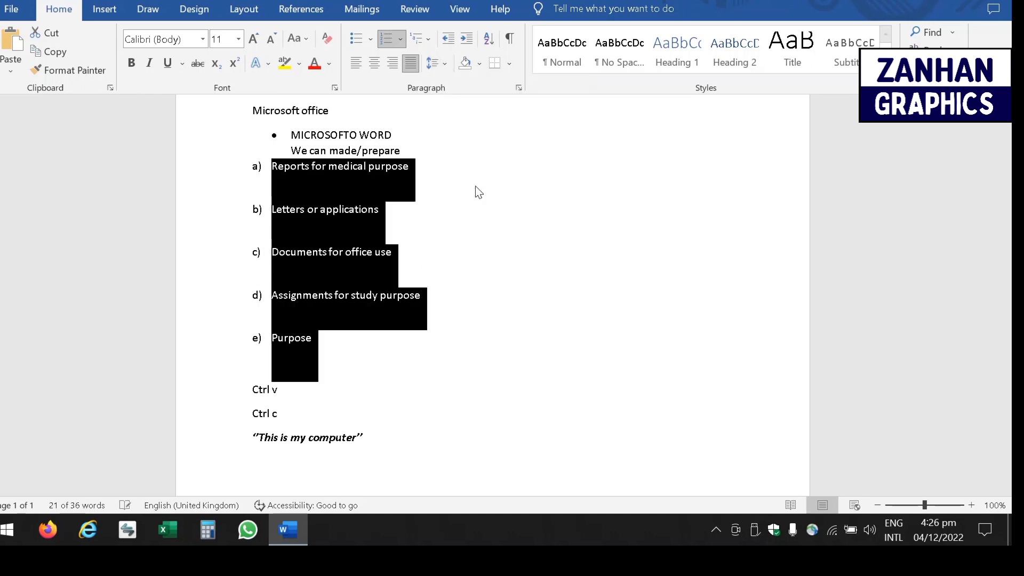
pyautogui.click(468, 40)
pyautogui.click(469, 39)
pyautogui.click(468, 40)
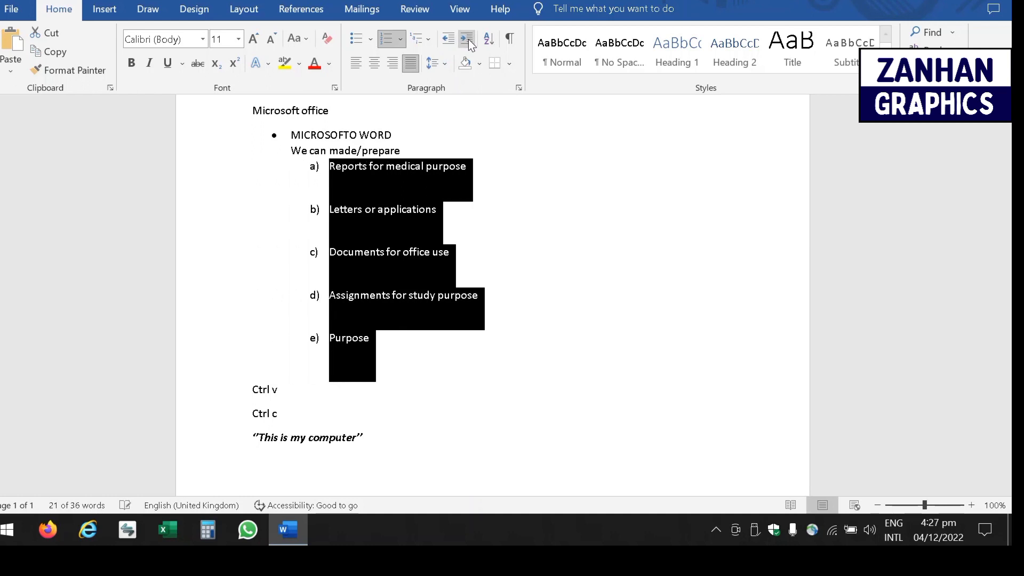
# - Shift the list in and out with the indent buttons, ending back at the left margin
pyautogui.click(445, 41)
pyautogui.click(445, 40)
pyautogui.click(468, 41)
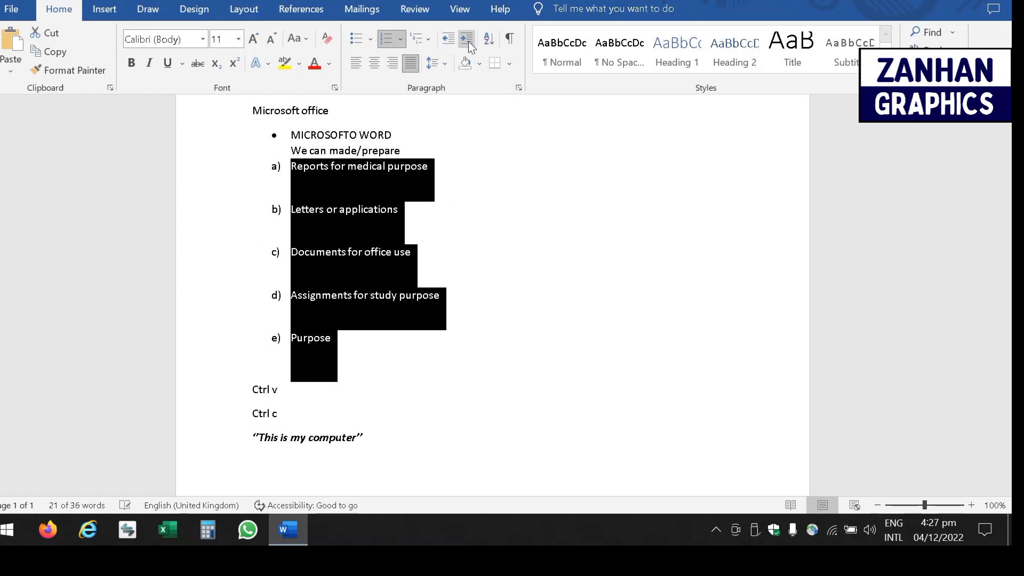
pyautogui.click(468, 41)
pyautogui.click(468, 40)
pyautogui.click(468, 41)
pyautogui.click(468, 40)
pyautogui.click(468, 40)
pyautogui.click(468, 41)
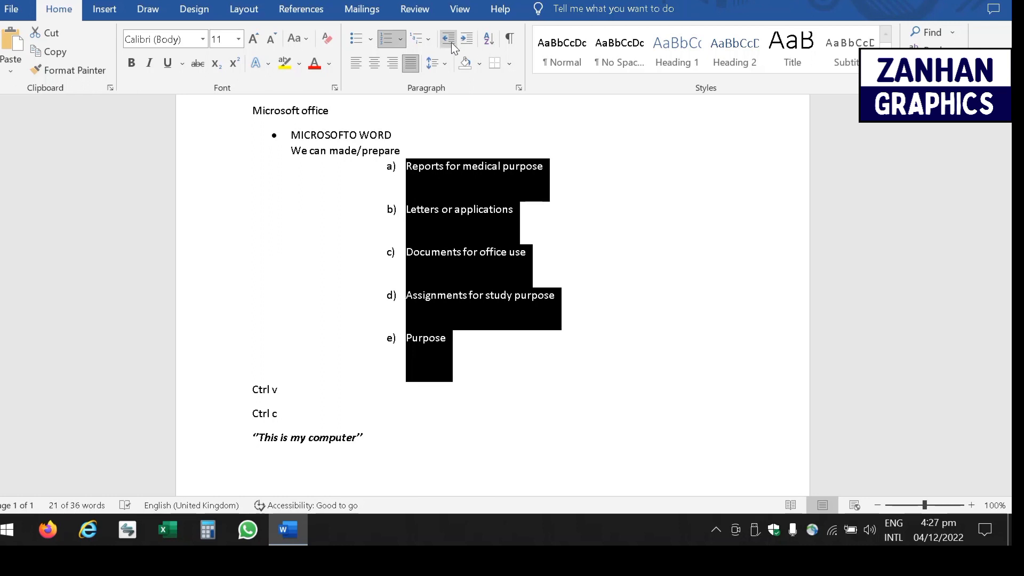
pyautogui.click(450, 42)
pyautogui.click(450, 42)
pyautogui.click(450, 41)
pyautogui.click(450, 42)
pyautogui.click(450, 41)
pyautogui.click(450, 41)
pyautogui.click(450, 42)
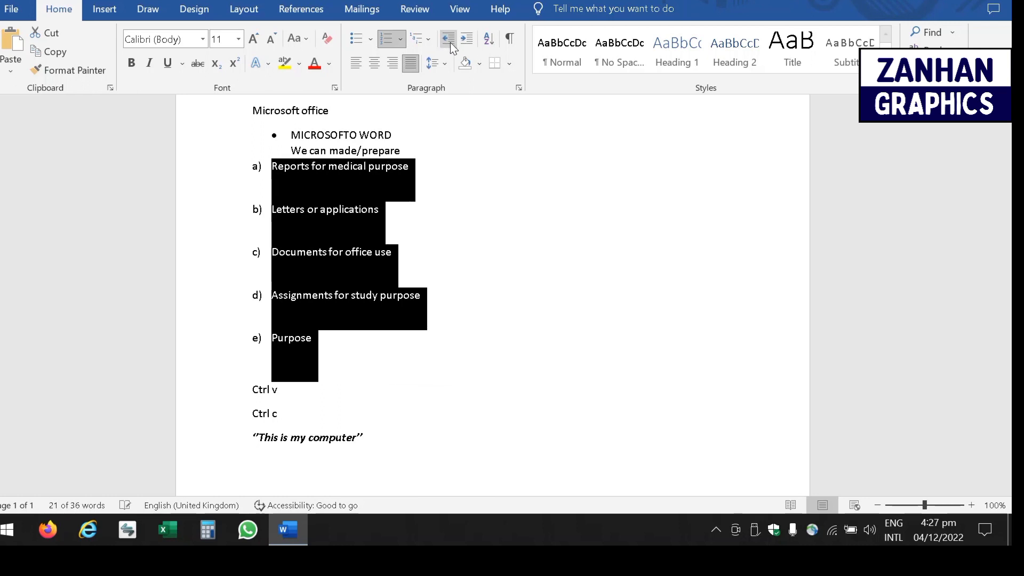
pyautogui.click(466, 40)
pyautogui.click(466, 40)
pyautogui.click(466, 41)
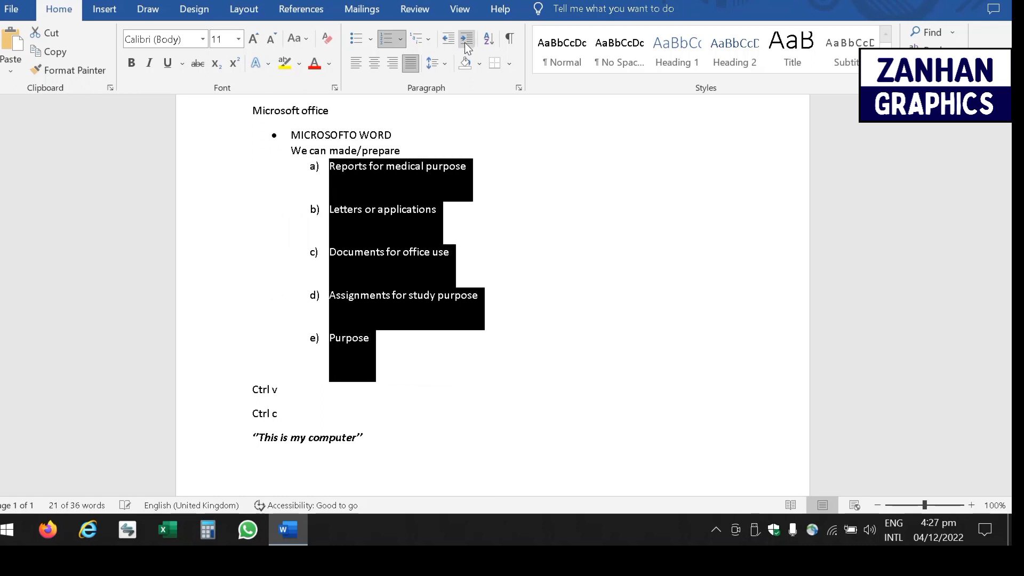
pyautogui.click(466, 40)
pyautogui.click(466, 41)
pyautogui.click(447, 41)
pyautogui.click(448, 41)
pyautogui.click(447, 40)
pyautogui.click(448, 40)
pyautogui.click(447, 40)
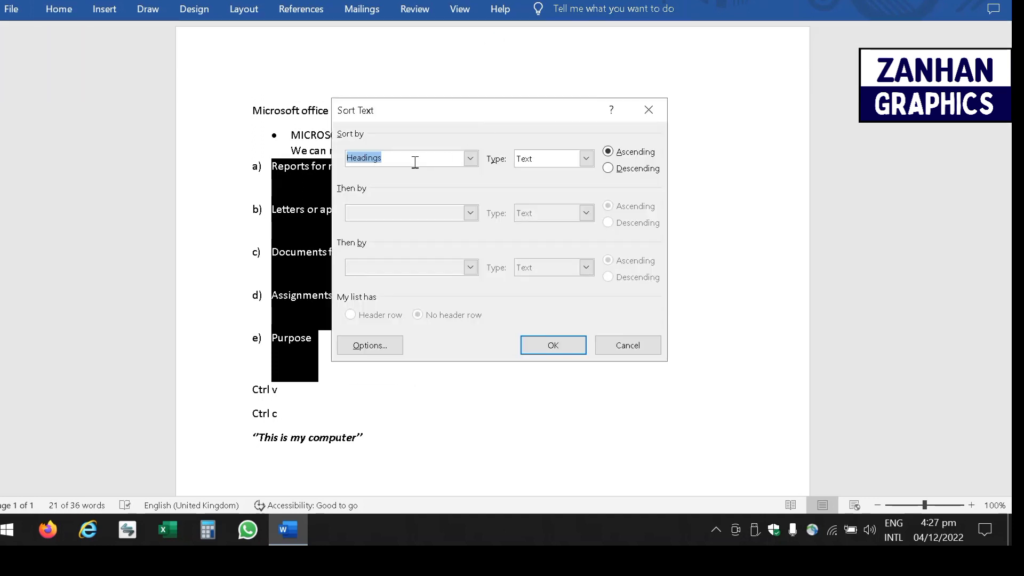
# - Sort the lettered list by heading text in ascending order, Assignments first, Reports last
pyautogui.click(476, 165)
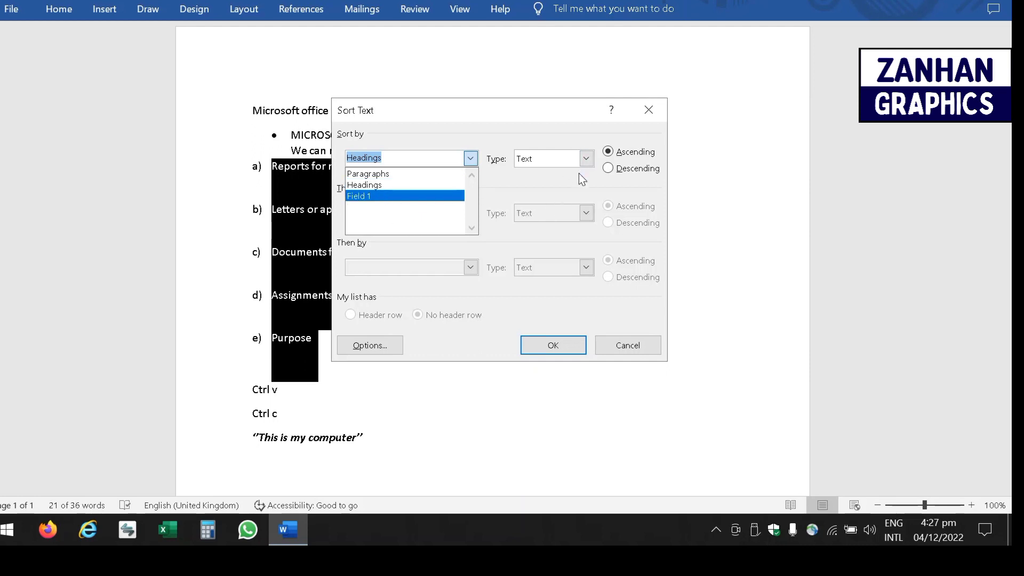
pyautogui.click(609, 168)
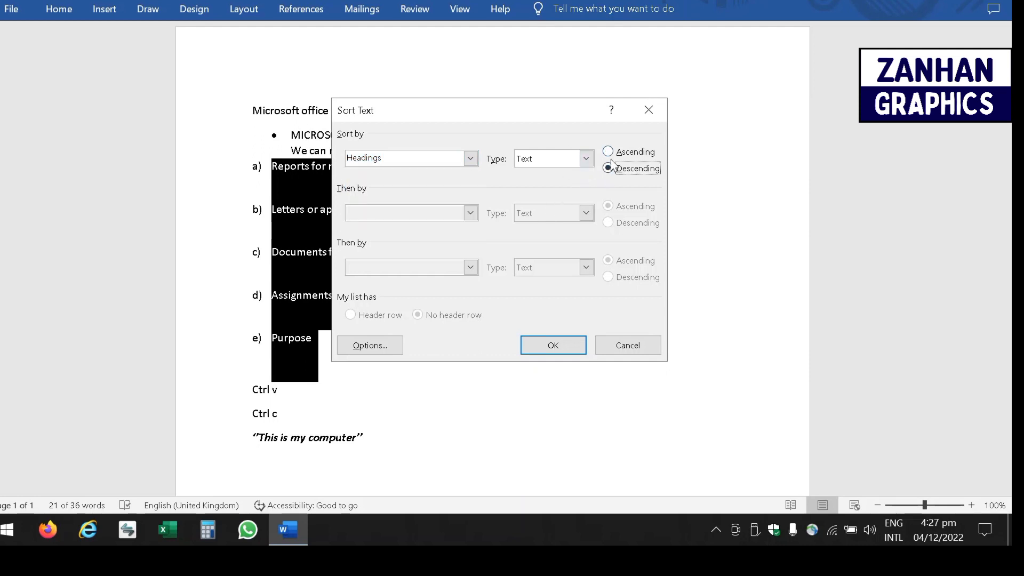
pyautogui.click(608, 152)
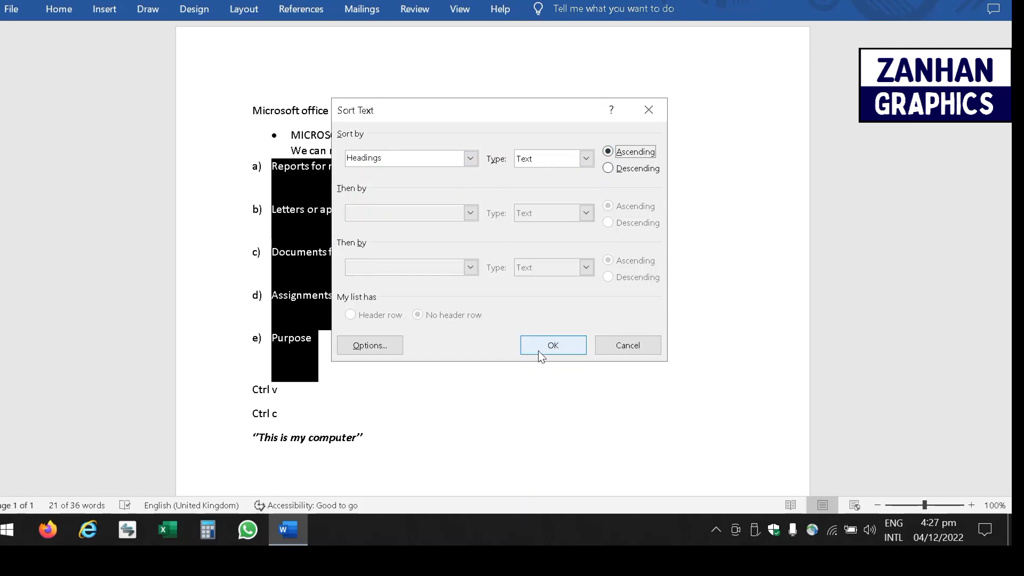
pyautogui.click(553, 345)
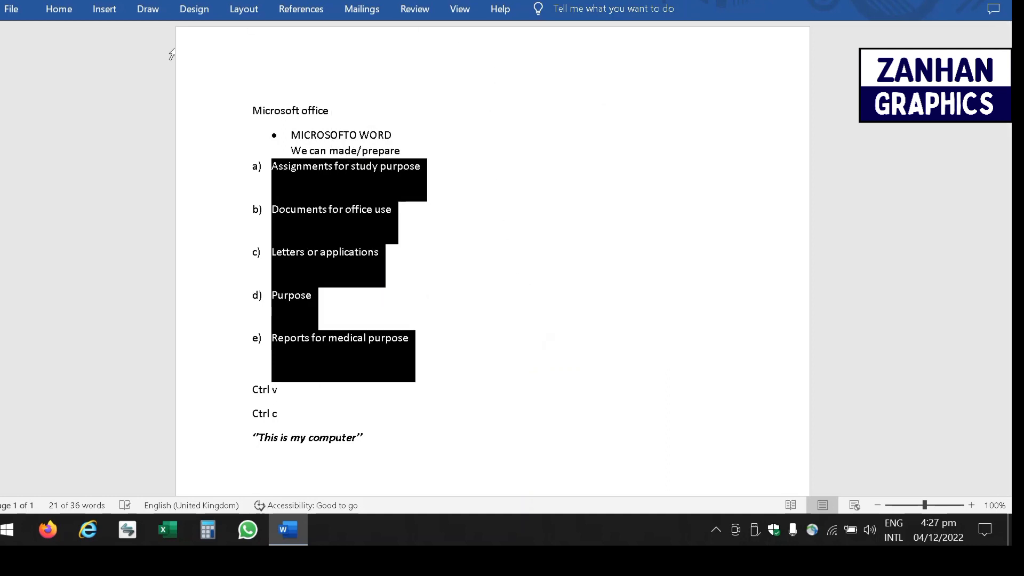
pyautogui.click(58, 9)
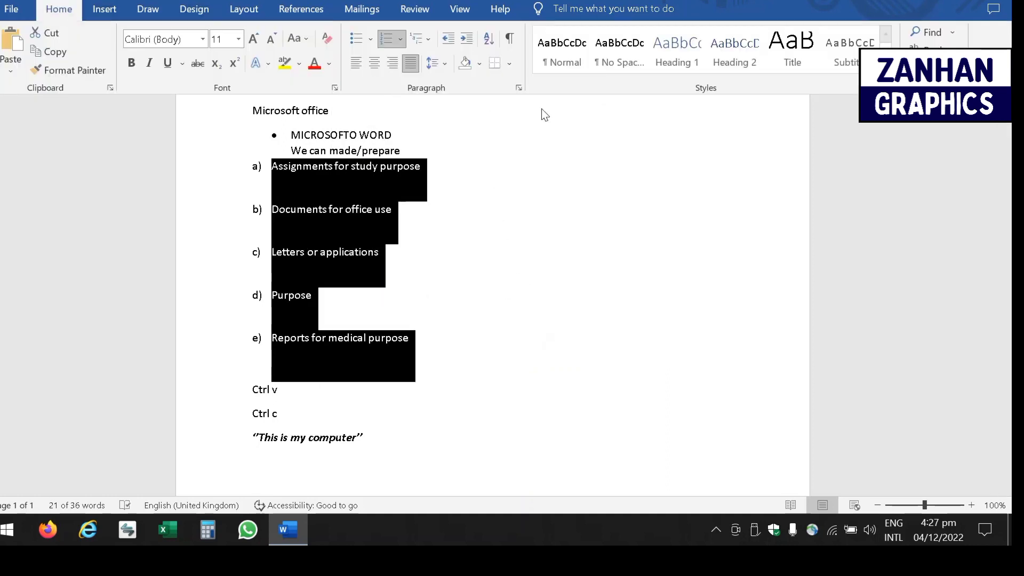
# - Add Inside Borders lines between the shaded a) to e) list items
pyautogui.click(478, 65)
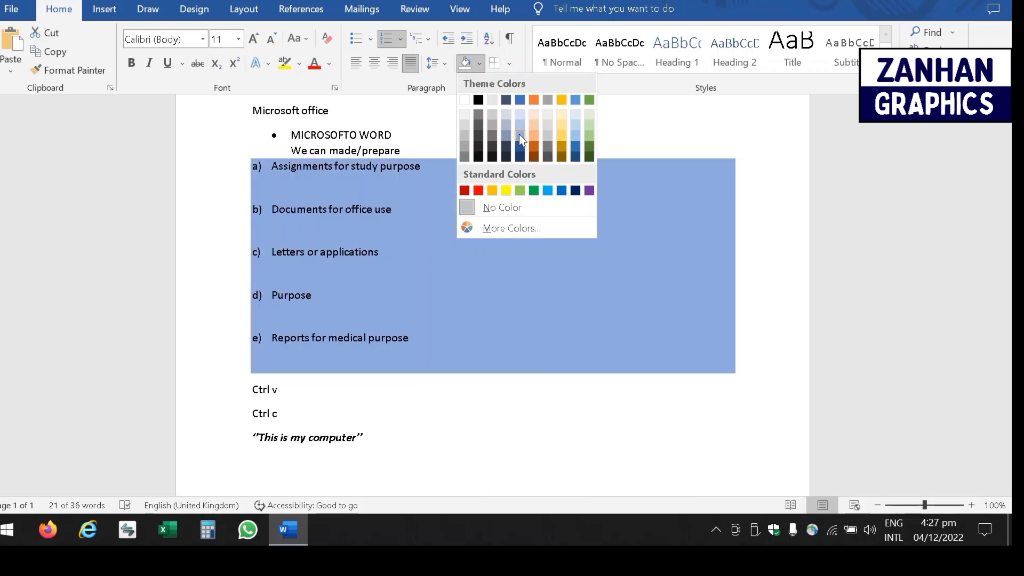
pyautogui.click(508, 68)
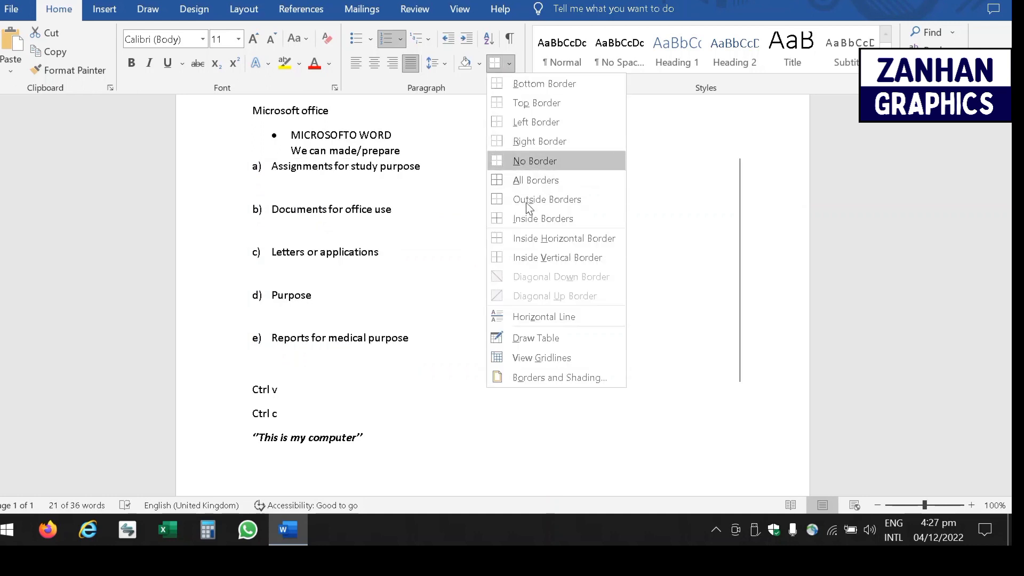
pyautogui.click(516, 218)
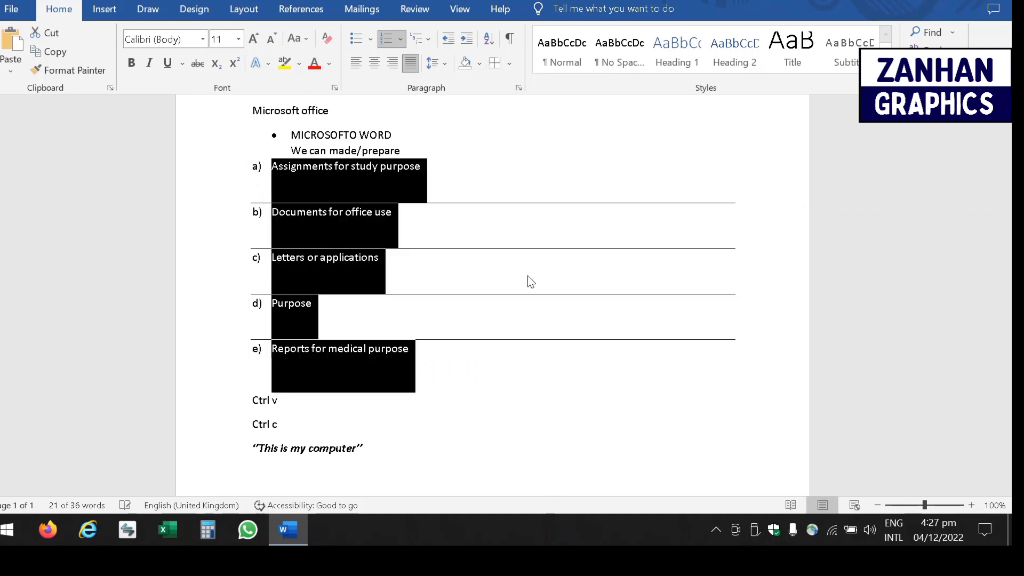
# - Show formatting marks, inspect the list lines, and undo the borders and the sort
pyautogui.click(510, 38)
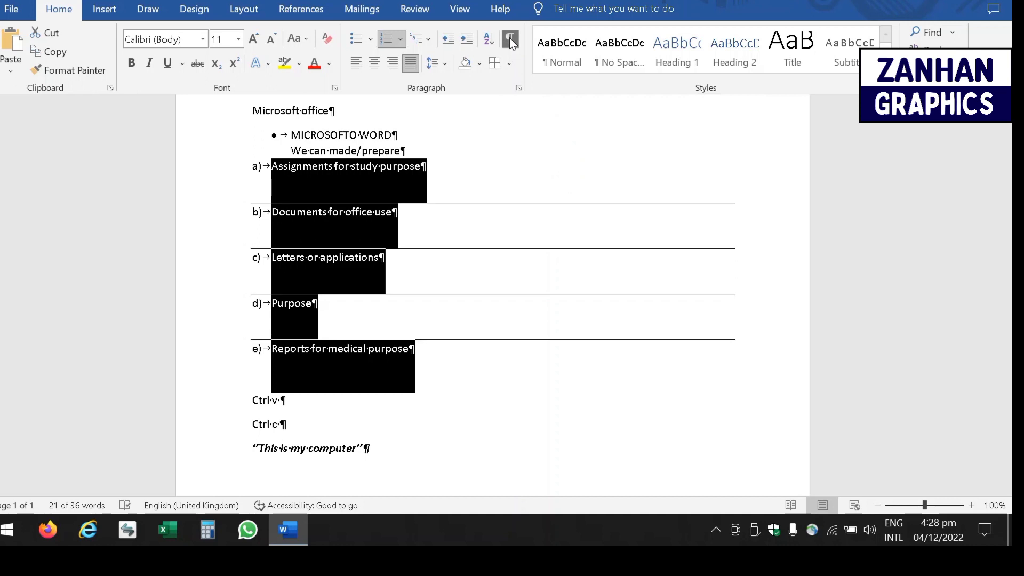
pyautogui.click(461, 193)
pyautogui.click(429, 182)
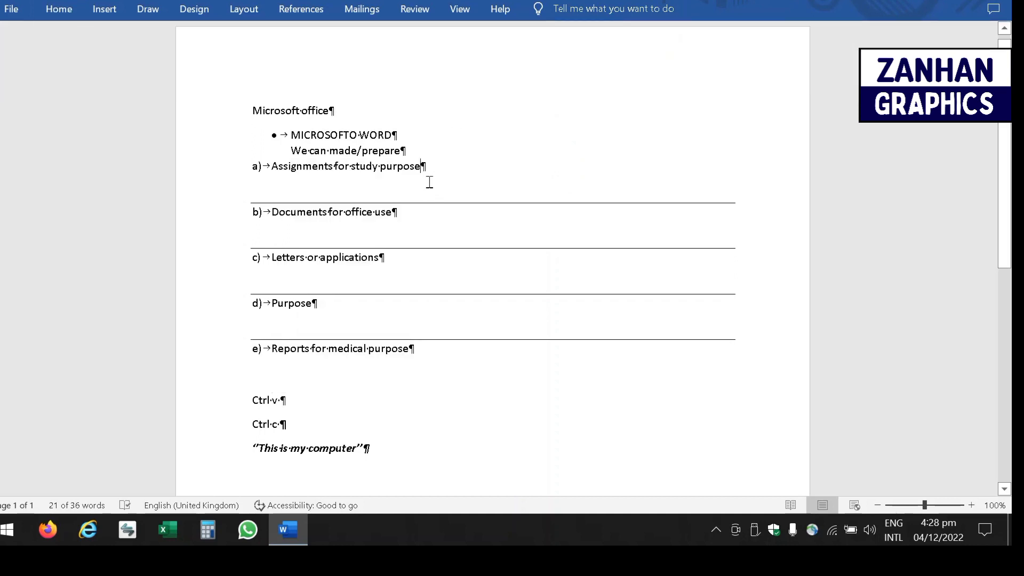
pyautogui.doubleClick(427, 167)
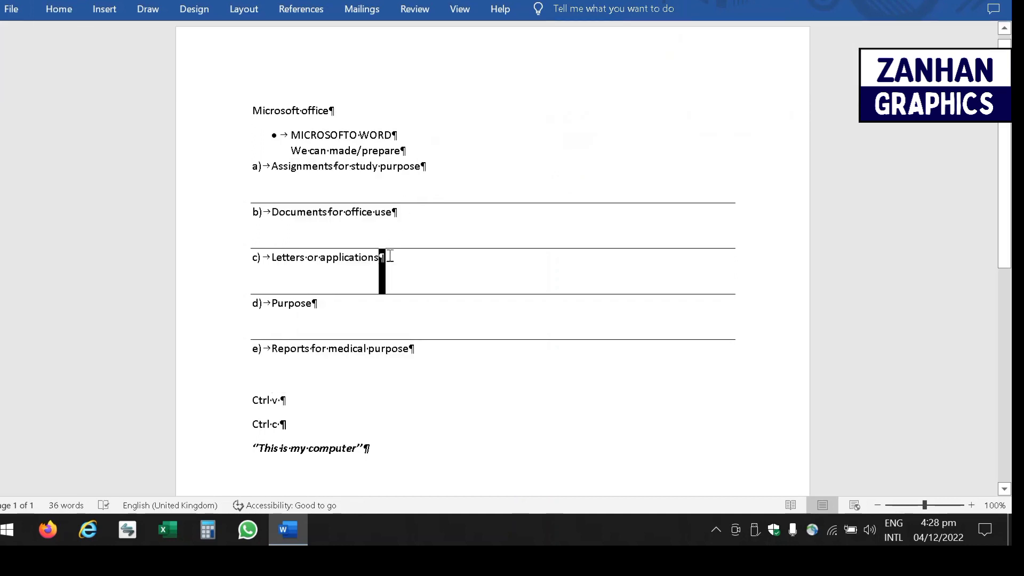
pyautogui.tripleClick(387, 255)
pyautogui.doubleClick(316, 305)
pyautogui.click(583, 98)
pyautogui.hotkey('ctrl', 'z')
pyautogui.hotkey('ctrl', 'z')
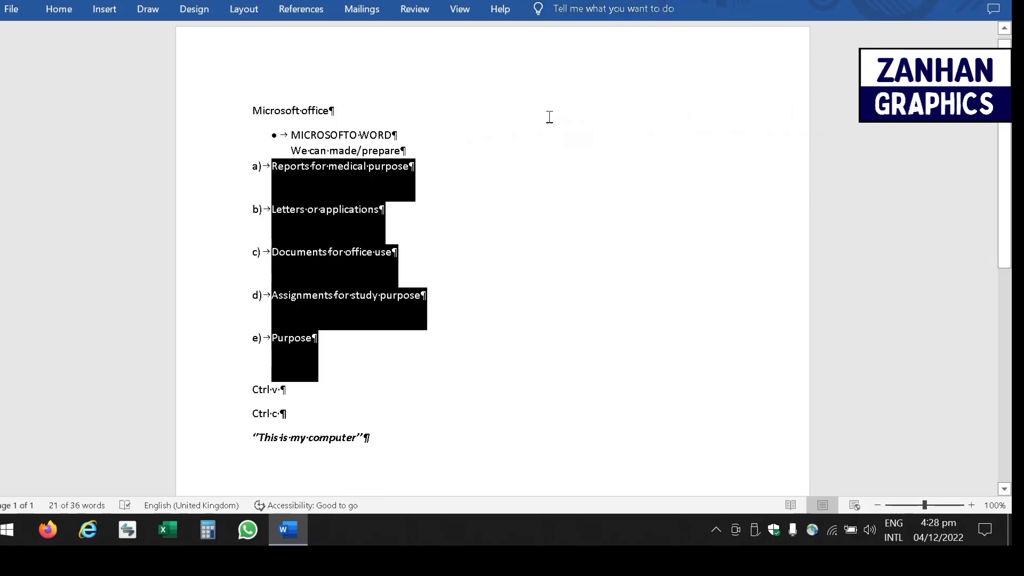
pyautogui.hotkey('ctrl', 'z')
pyautogui.hotkey('ctrl', 'z')
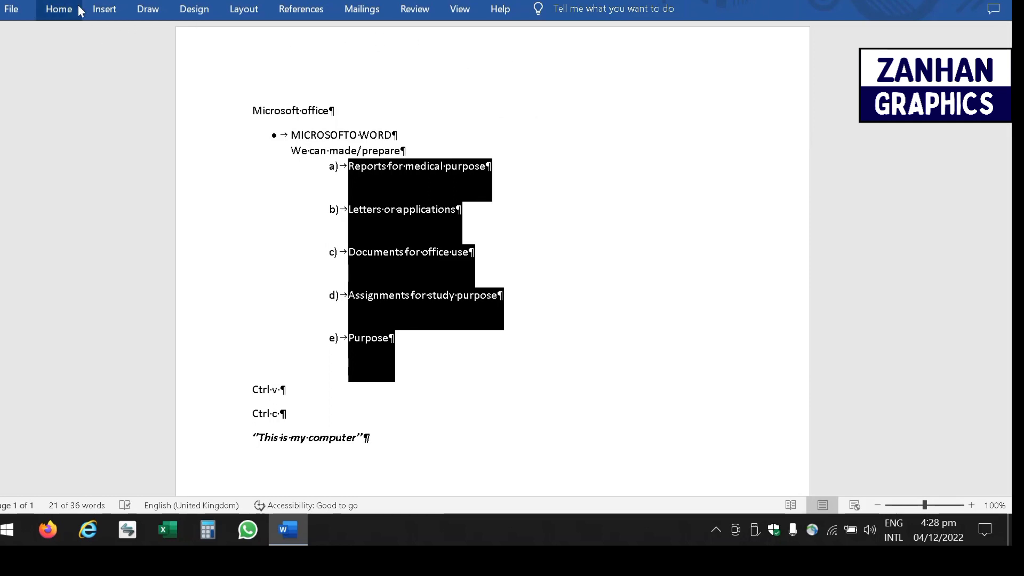
# - Hide the formatting marks and remove the lettering from the five list items
pyautogui.click(59, 9)
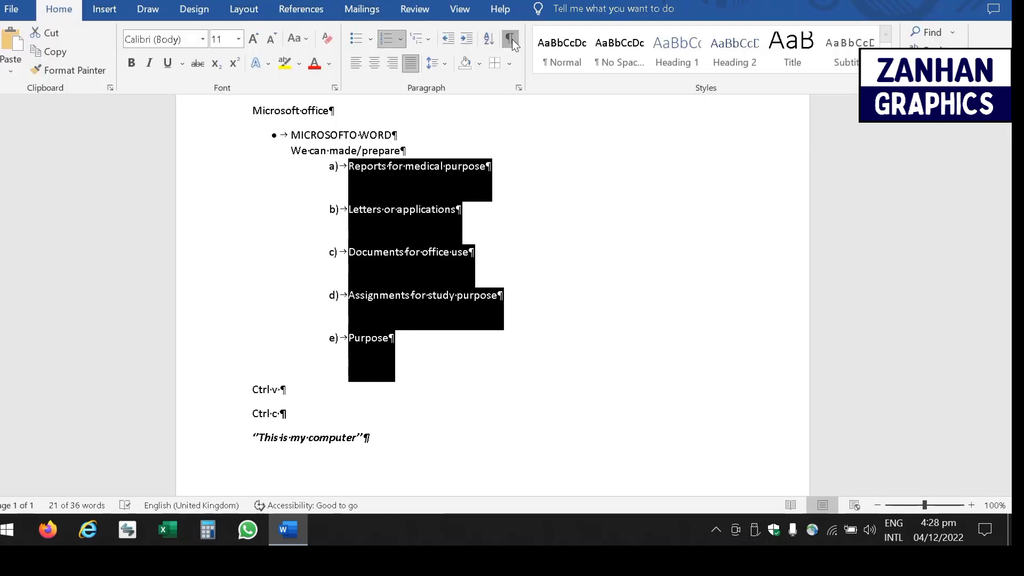
pyautogui.click(510, 39)
pyautogui.click(570, 62)
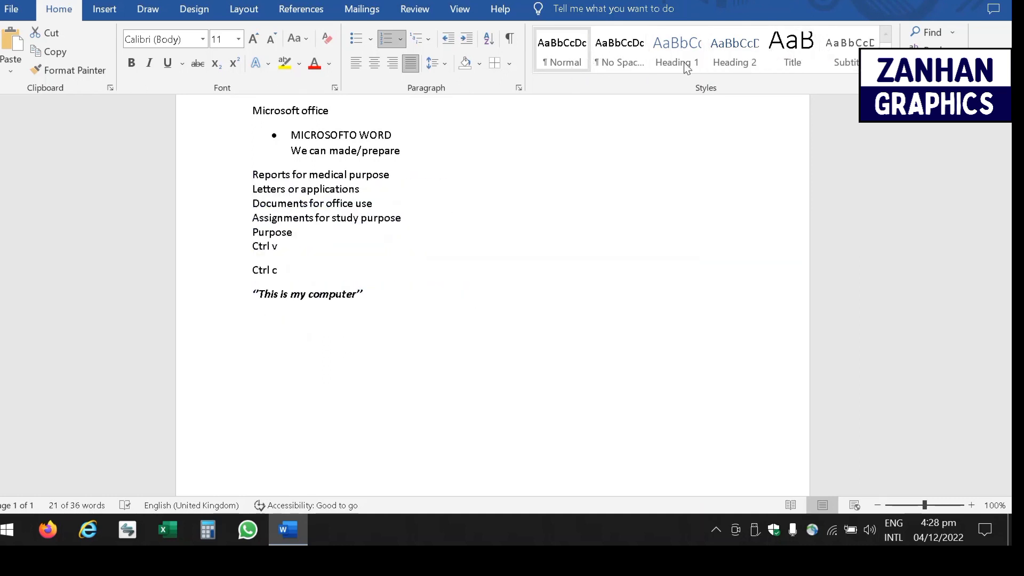
# - Restore the a) to e) lettering and give the items the Subtle Reference style
pyautogui.hotkey('ctrl', 'z')
pyautogui.click(885, 65)
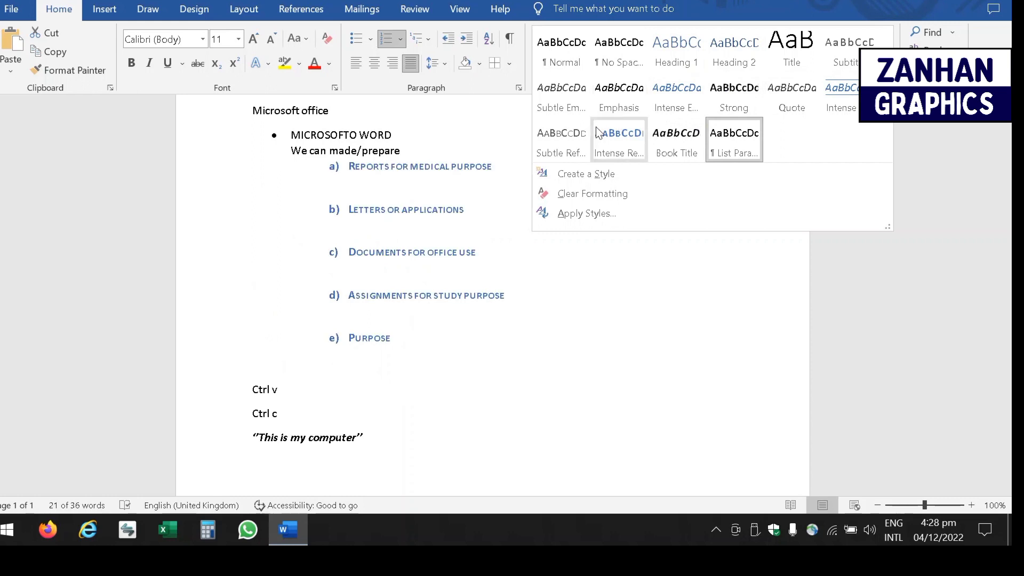
pyautogui.click(561, 142)
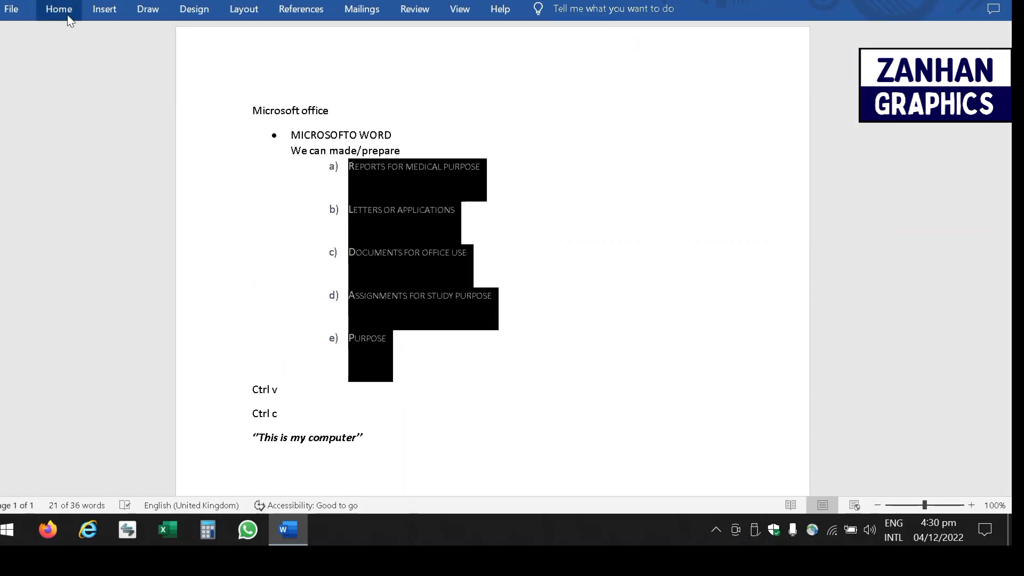
pyautogui.click(68, 16)
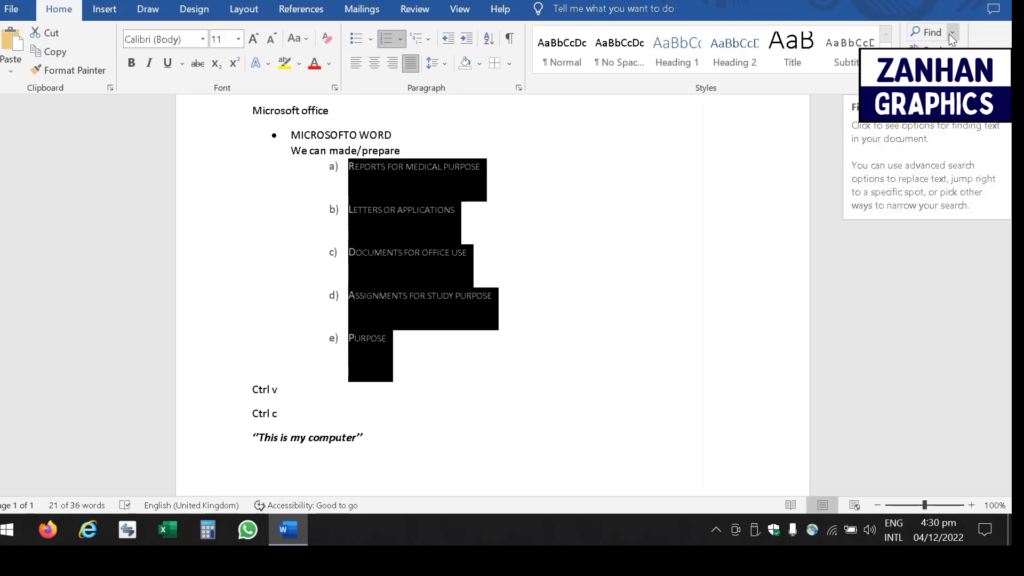
# - Search the document for 'prepare' in the Navigation pane and highlight the match
pyautogui.click(928, 32)
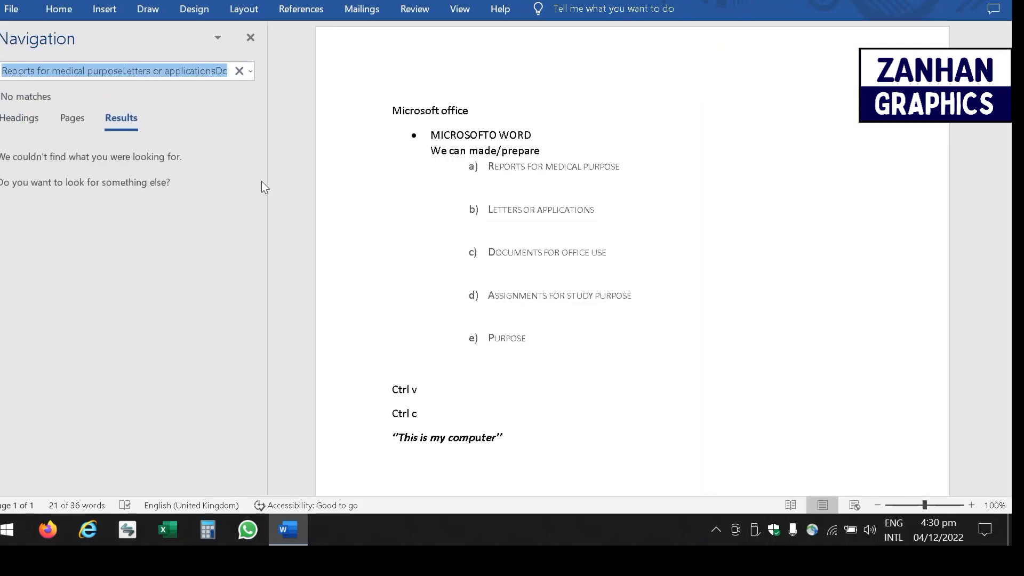
pyautogui.click(239, 71)
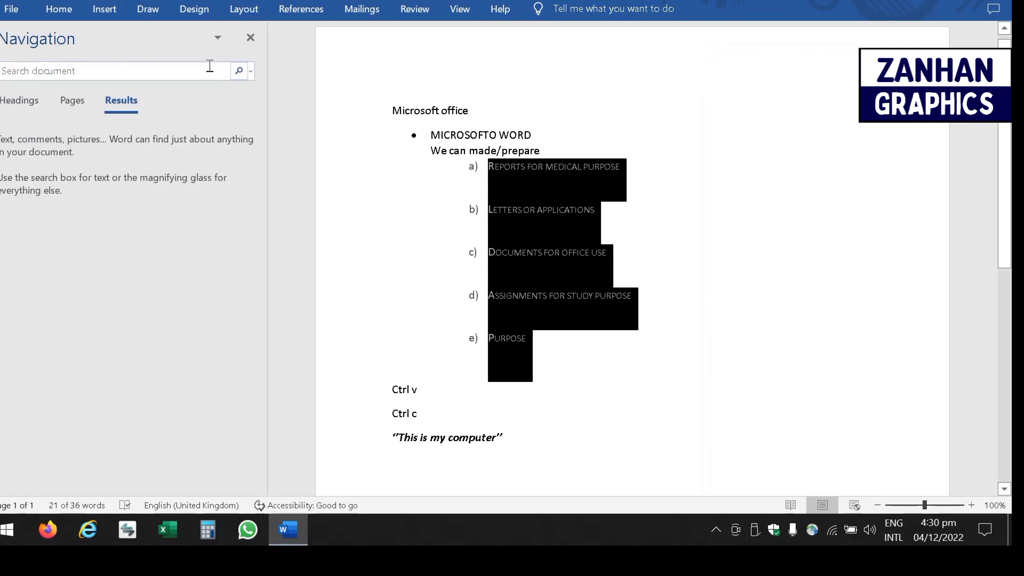
pyautogui.click(131, 77)
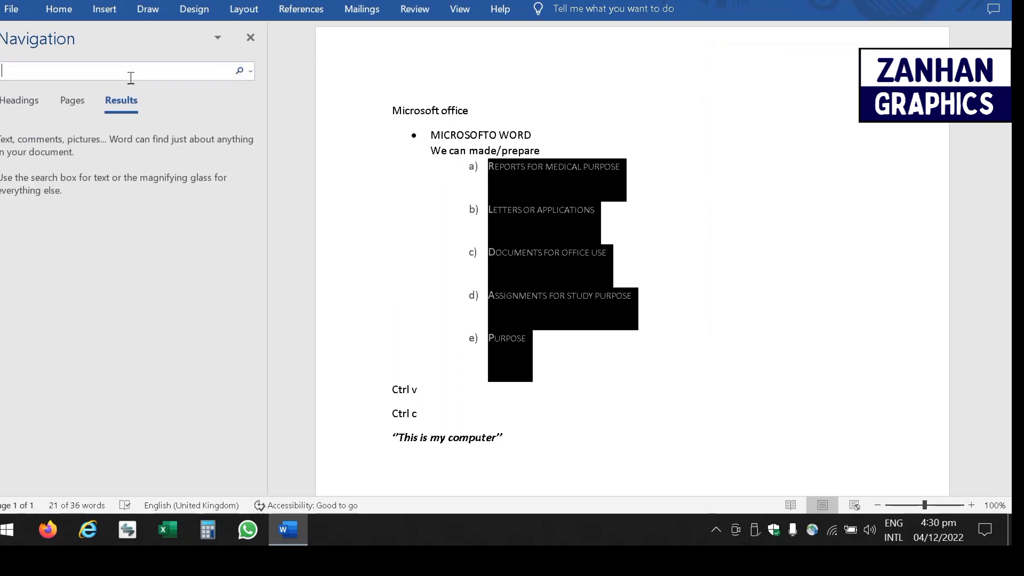
pyautogui.click(351, 270)
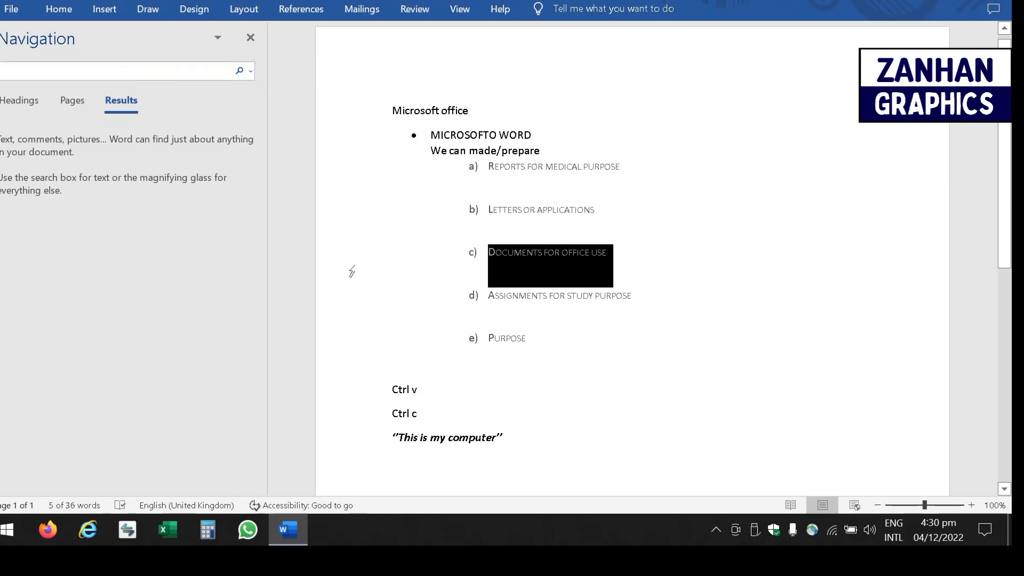
pyautogui.click(82, 74)
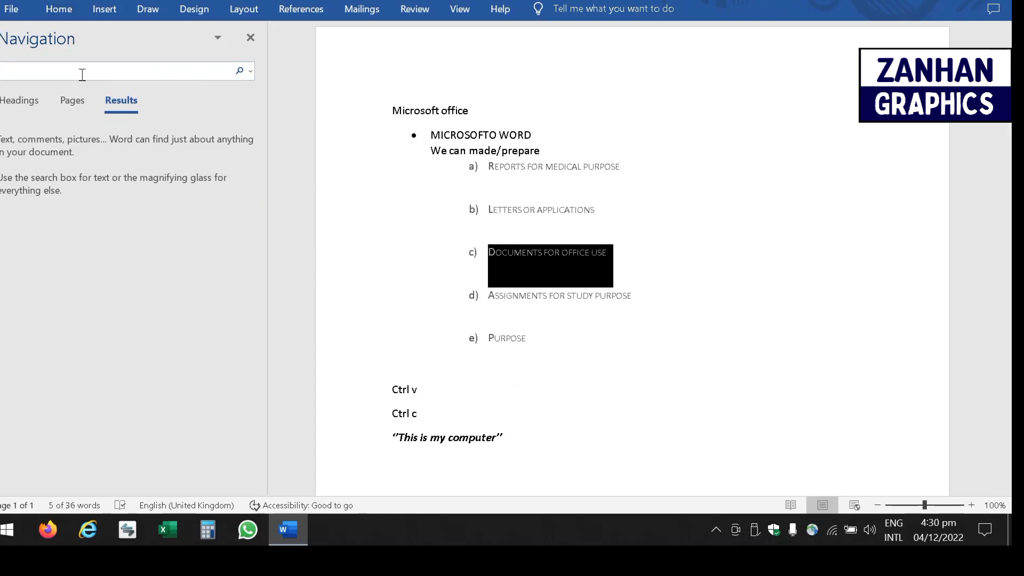
pyautogui.write('prepare')
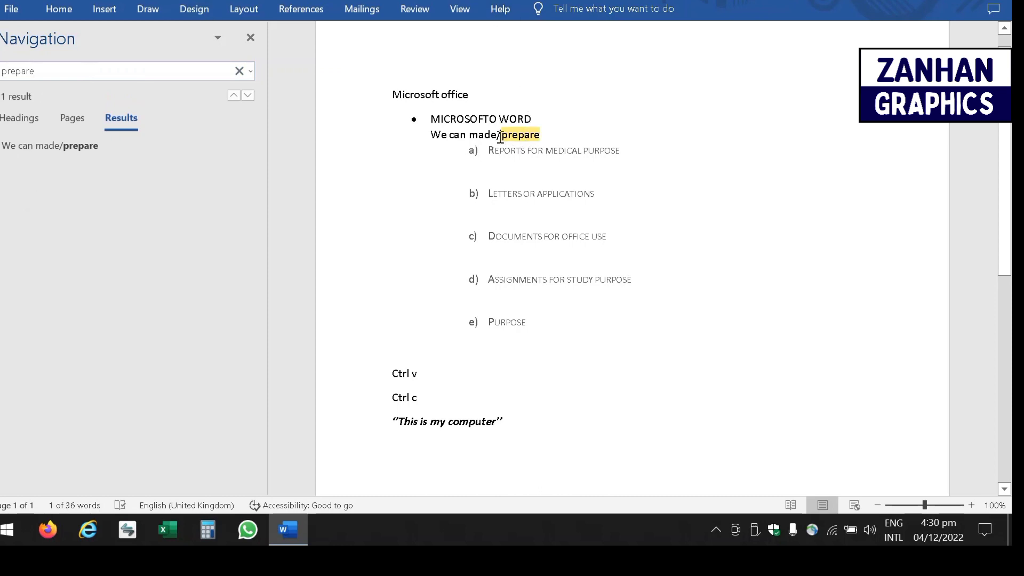
pyautogui.moveTo(497, 136); pyautogui.dragTo(565, 136)
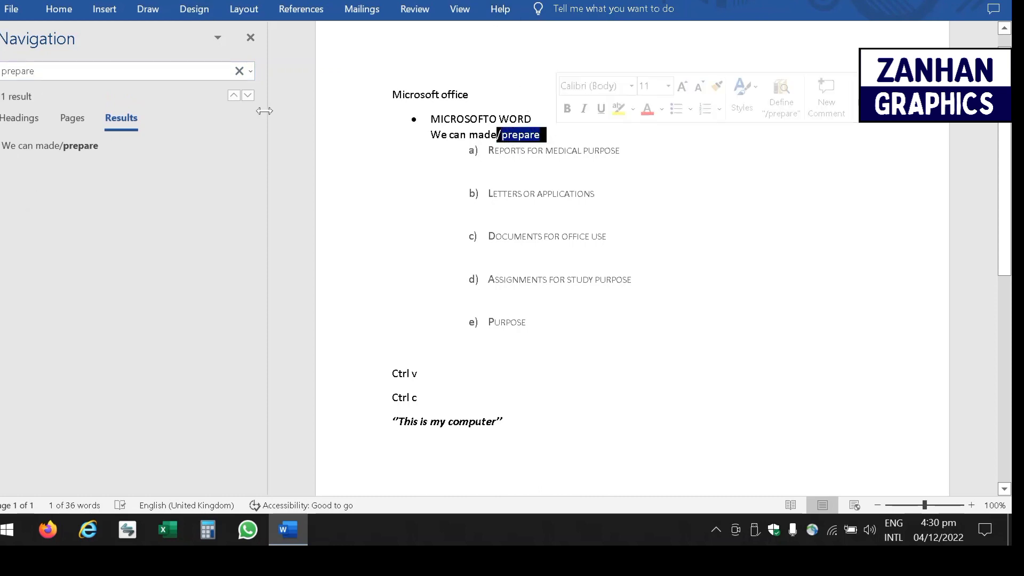
pyautogui.click(239, 70)
# - Search for 'purpose', correcting a typo, then clear the search box
pyautogui.click(171, 70)
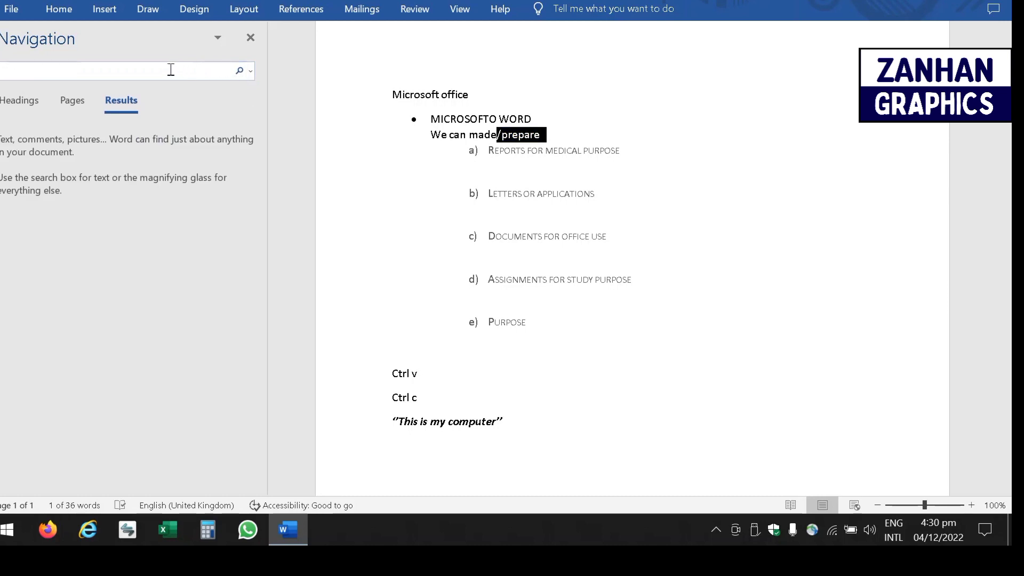
pyautogui.write('purpose')
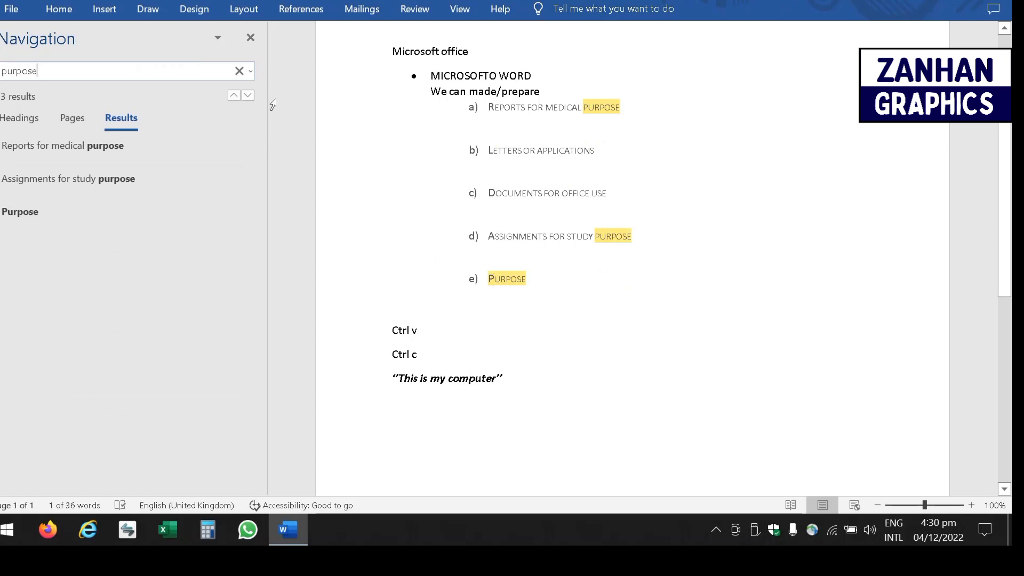
pyautogui.click(239, 71)
# - Search for 'computer', select it in the quote, then clear the search
pyautogui.click(189, 71)
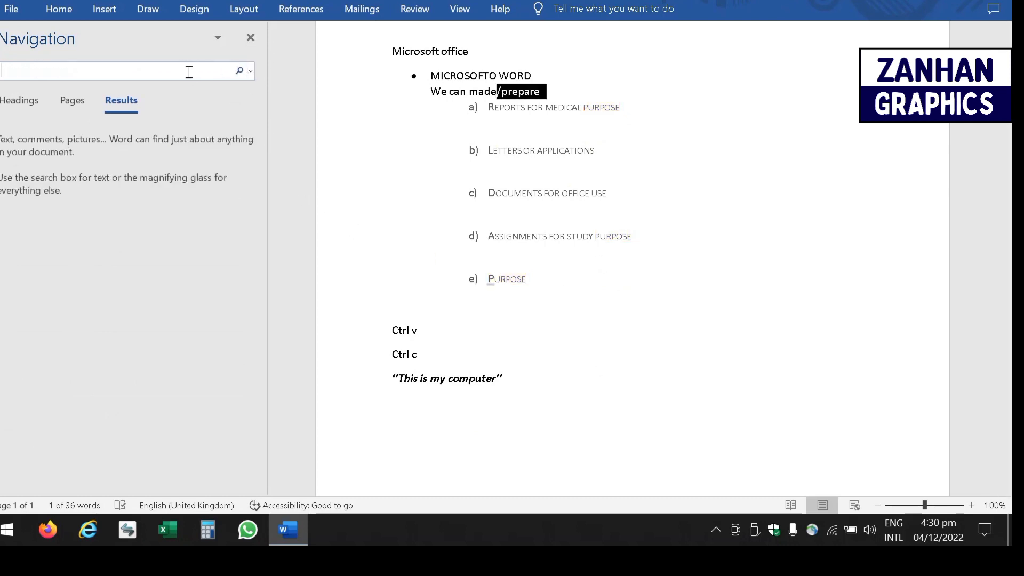
pyautogui.write('c')
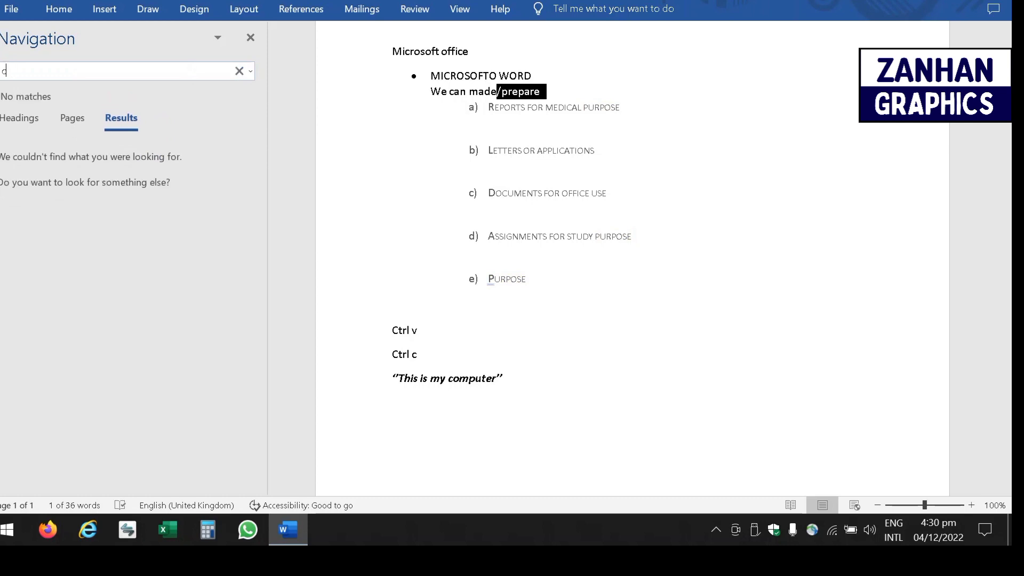
pyautogui.write('omputer')
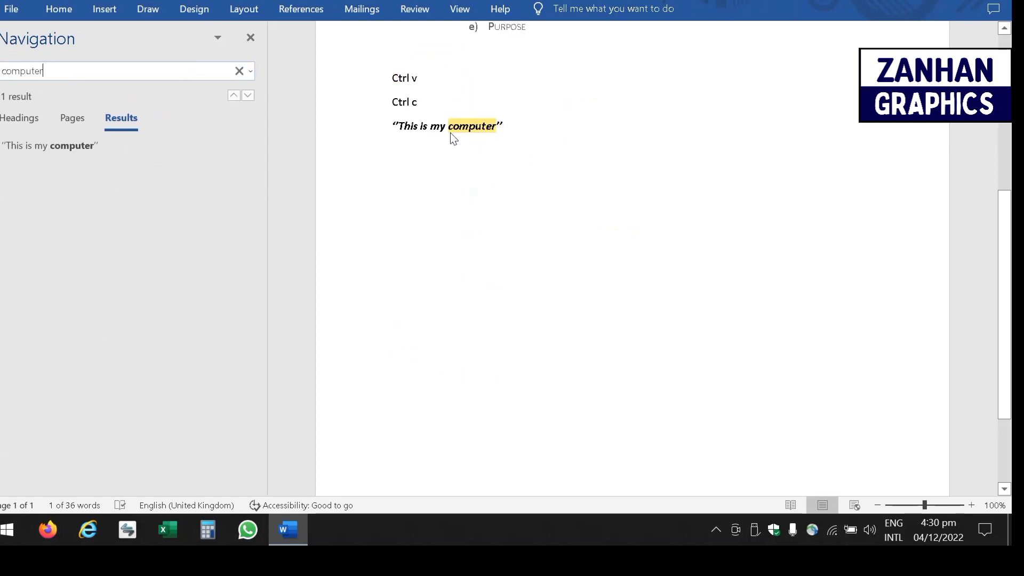
pyautogui.doubleClick(456, 129)
pyautogui.moveTo(457, 130); pyautogui.dragTo(488, 129)
pyautogui.click(416, 184)
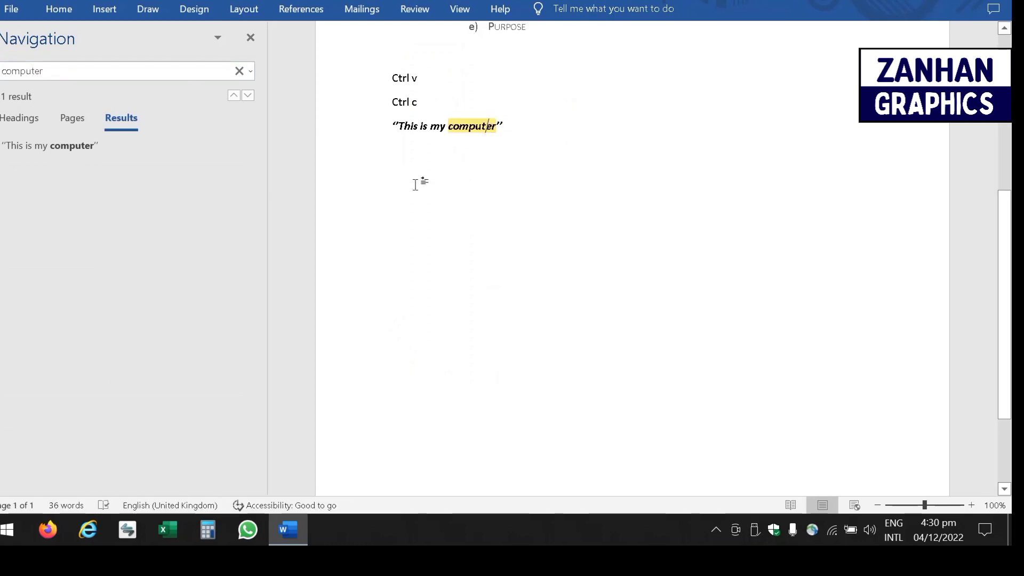
pyautogui.click(240, 72)
pyautogui.click(544, 128)
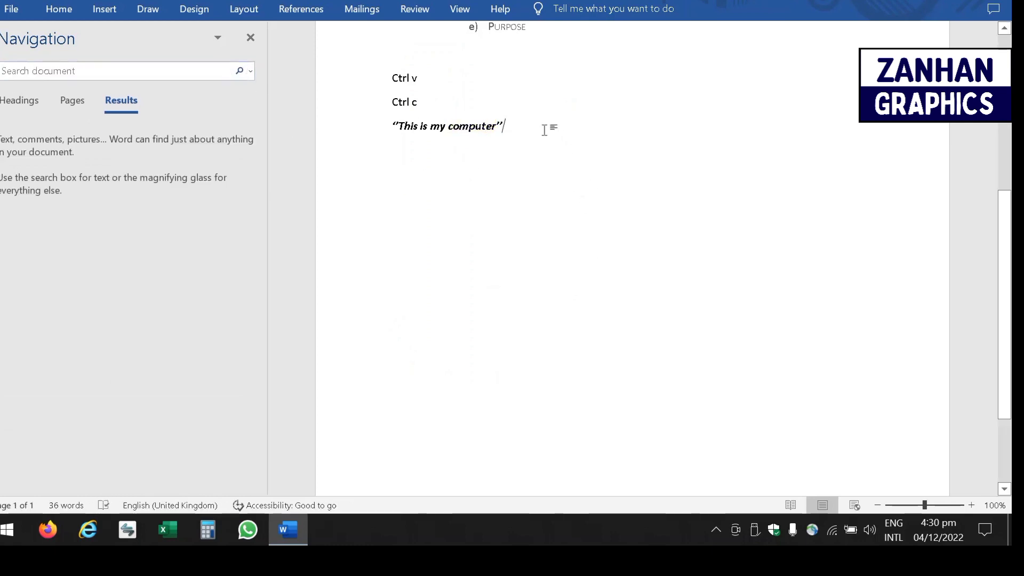
# - Start a new line below the quote reading 'ctrl' and close the search pane
pyautogui.press('Return')
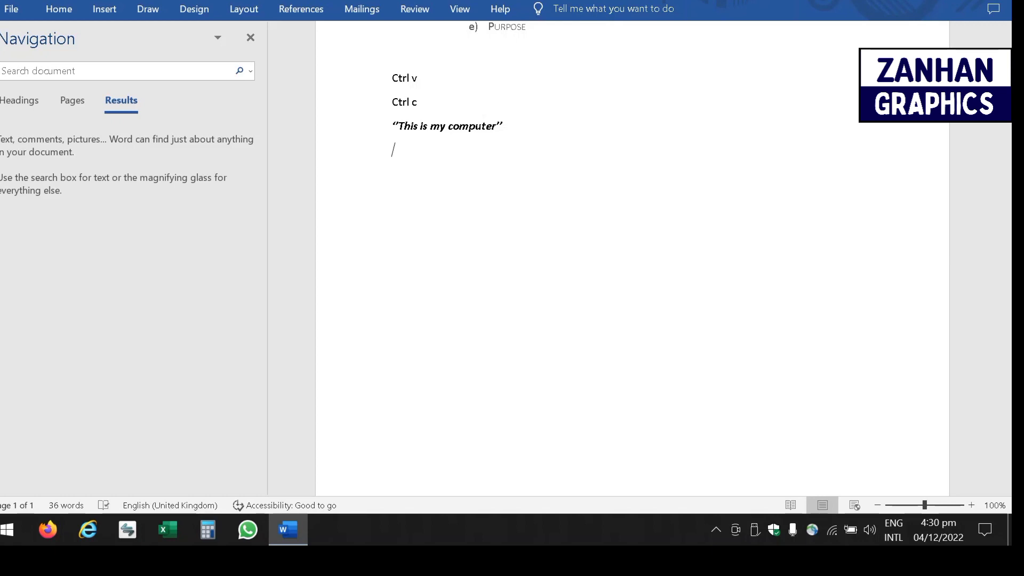
pyautogui.write('ctrl')
pyautogui.click(257, 41)
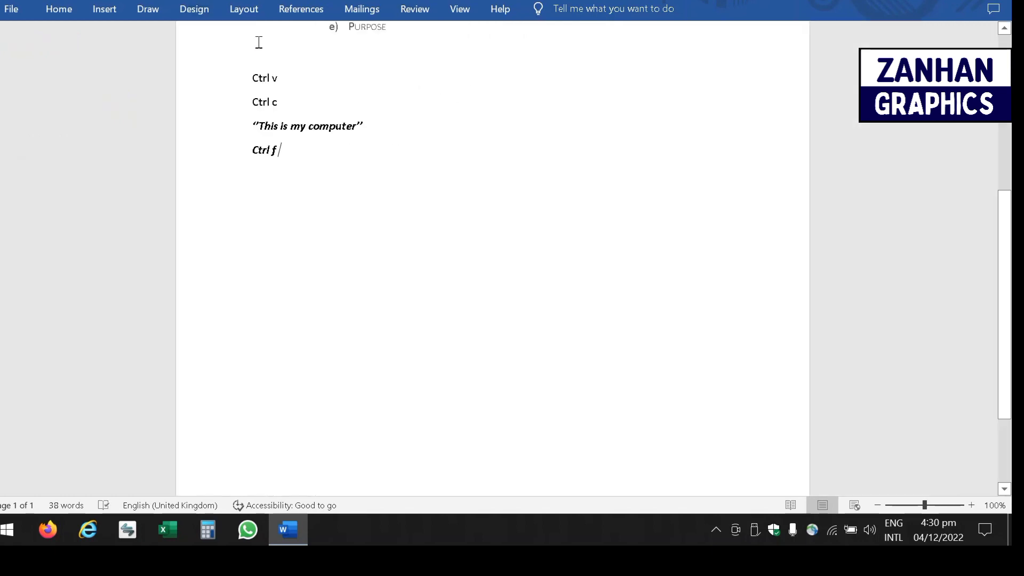
pyautogui.moveTo(998, 328); pyautogui.dragTo(1009, 193)
# - Search for 'computer' with Ctrl+F, then clear that search
pyautogui.hotkey('ctrl', 'f')
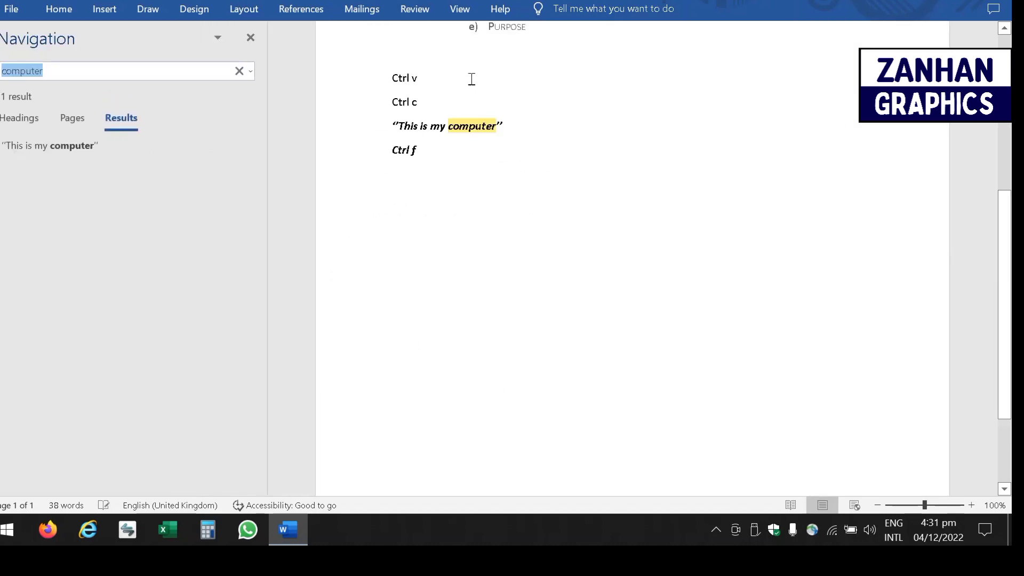
pyautogui.click(238, 71)
pyautogui.click(59, 11)
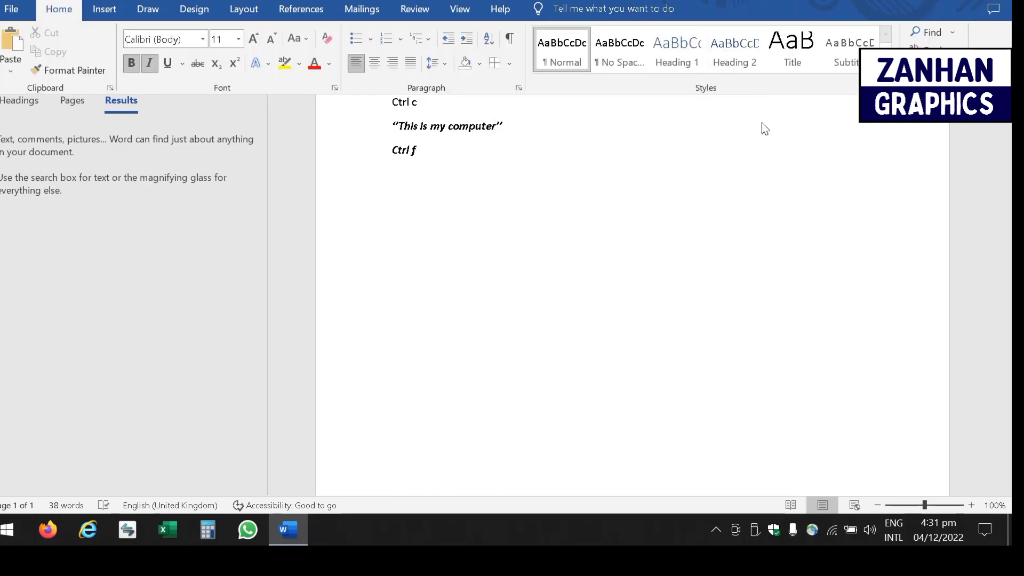
# - Set up Replace to swap 'computer' for 'machine', checking the previous-term lists
pyautogui.click(930, 46)
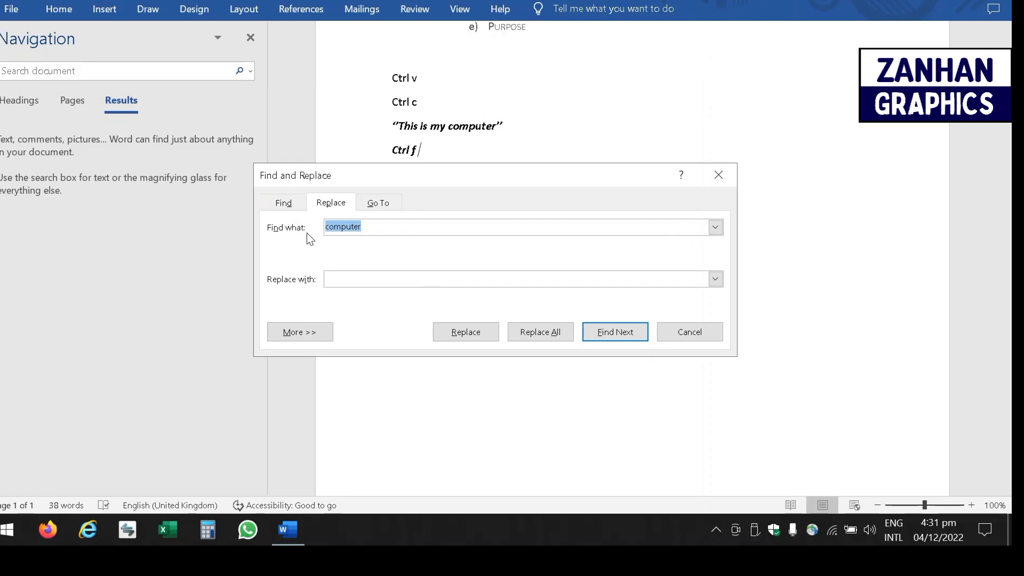
pyautogui.click(402, 228)
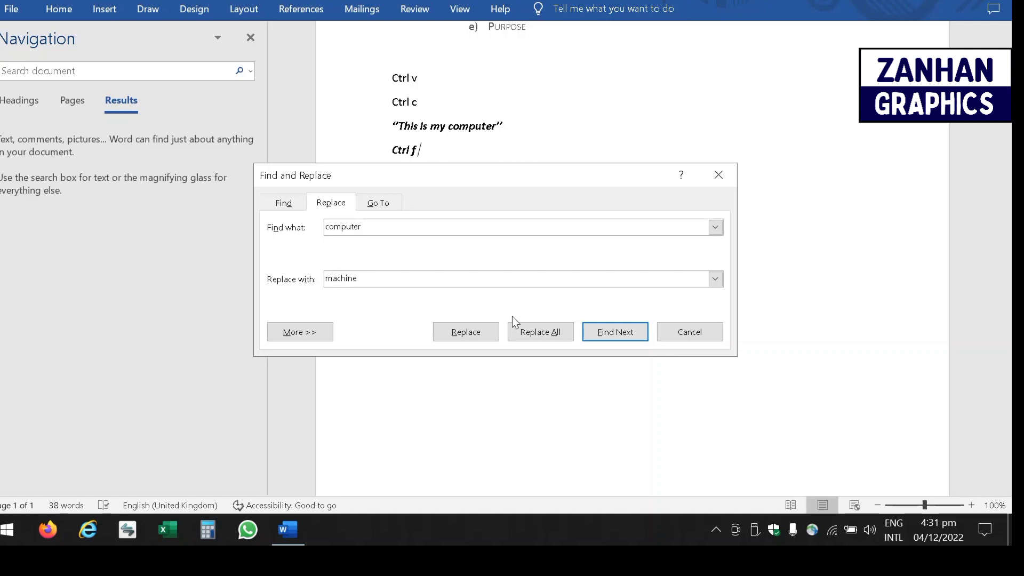
pyautogui.click(715, 279)
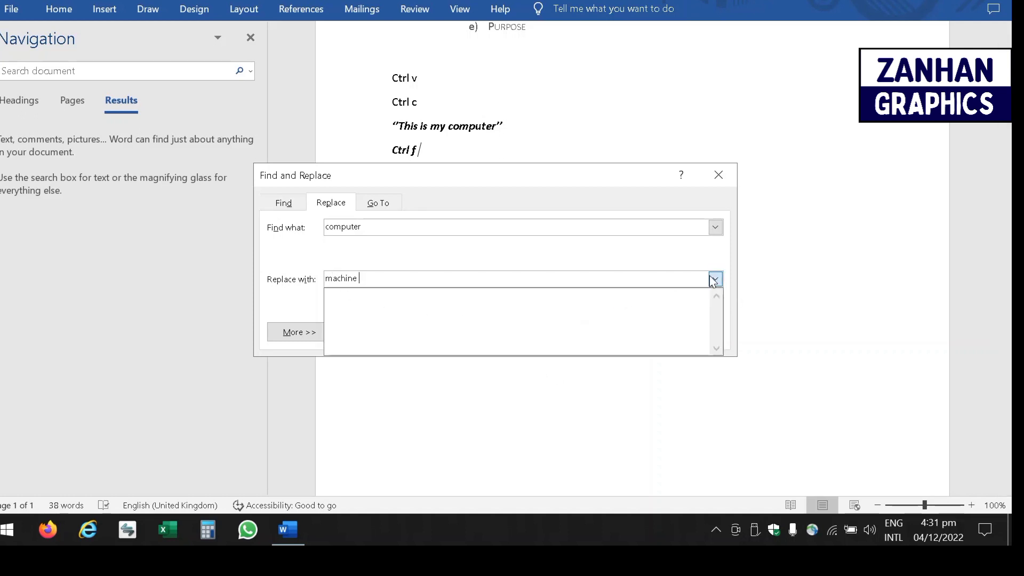
pyautogui.click(715, 227)
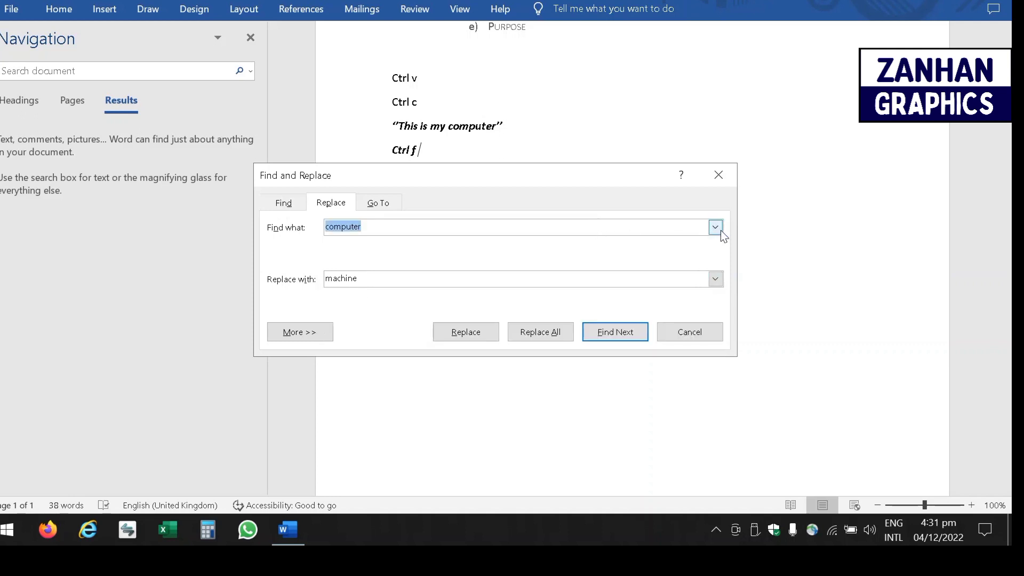
pyautogui.click(715, 227)
pyautogui.click(714, 228)
pyautogui.click(379, 227)
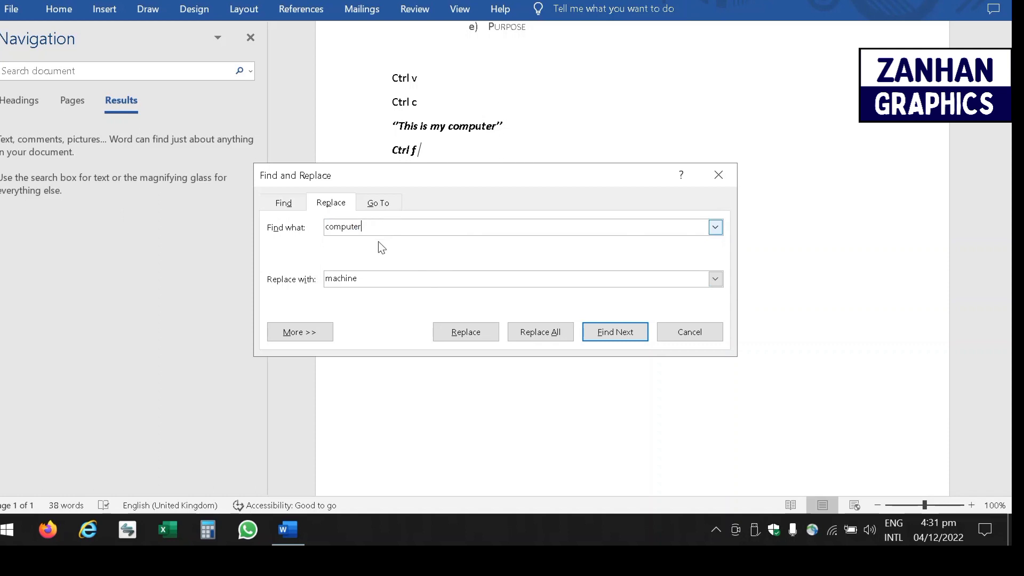
# - Try Go To page 1, then find the next 'computer' and dismiss the finished message
pyautogui.click(377, 203)
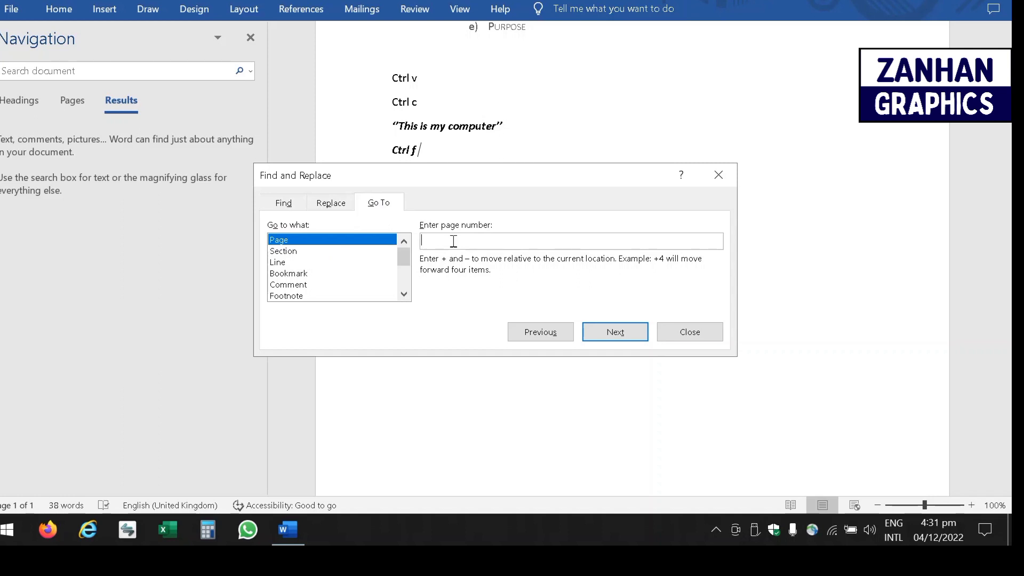
pyautogui.write('1')
pyautogui.click(283, 203)
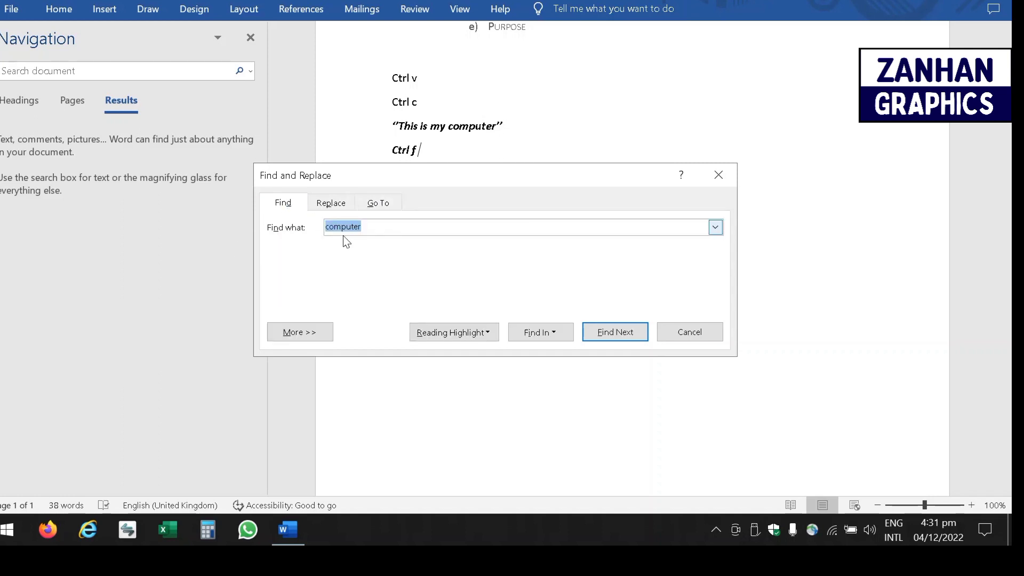
pyautogui.click(388, 228)
pyautogui.click(605, 333)
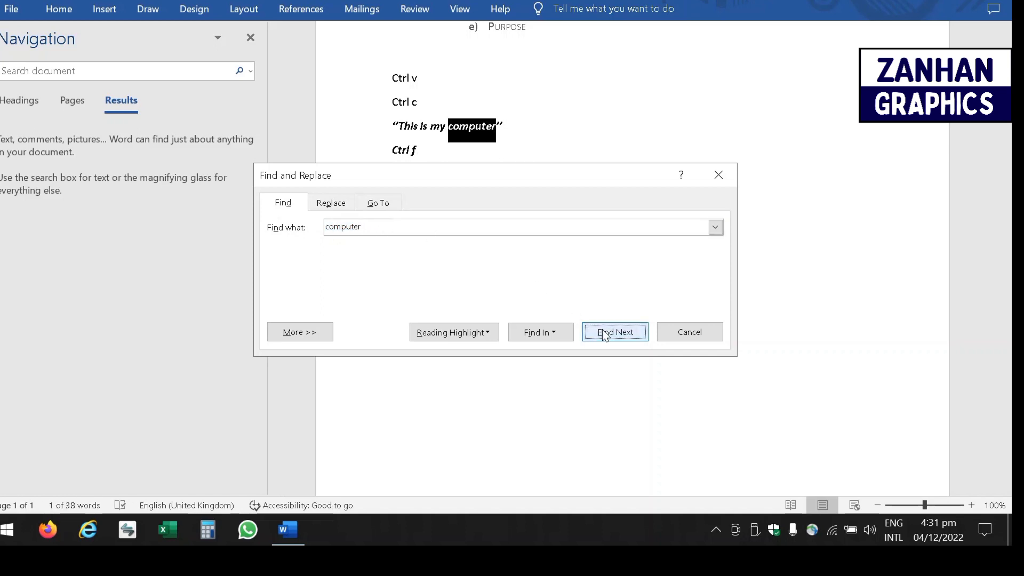
pyautogui.click(336, 208)
pyautogui.click(618, 335)
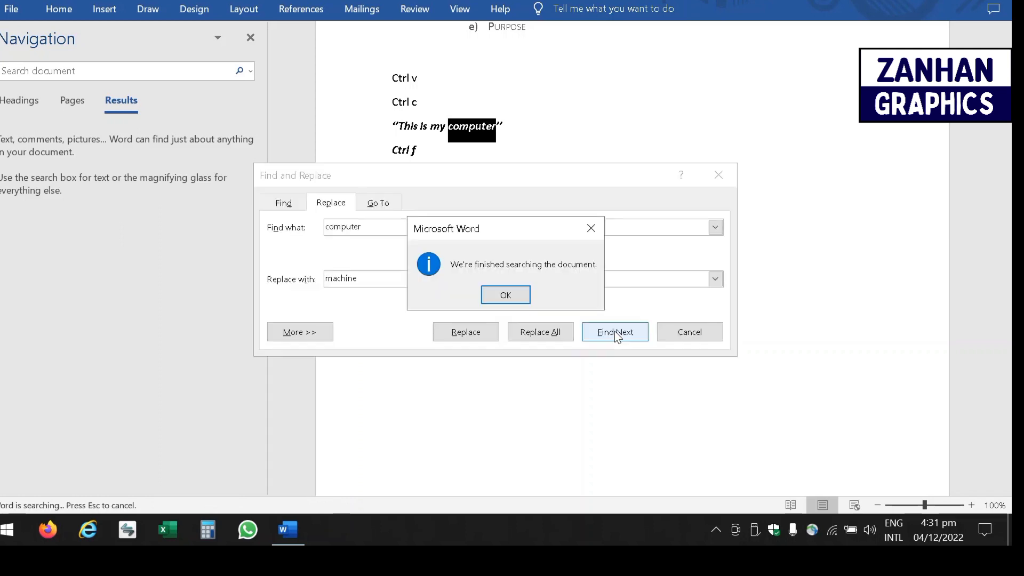
pyautogui.click(505, 295)
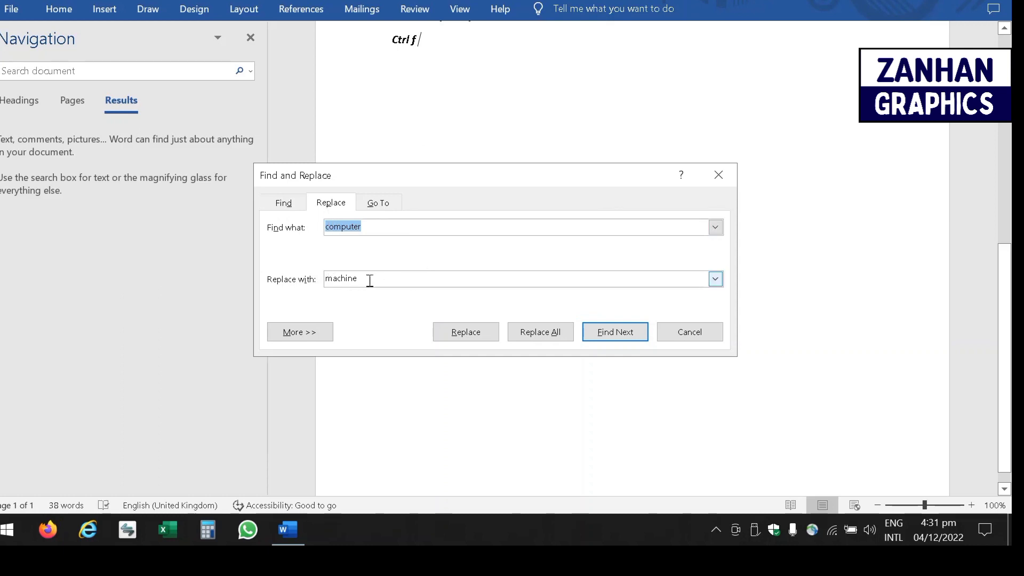
# - Replace 'computer' with 'machine' in the quote and check the changed text
pyautogui.click(375, 224)
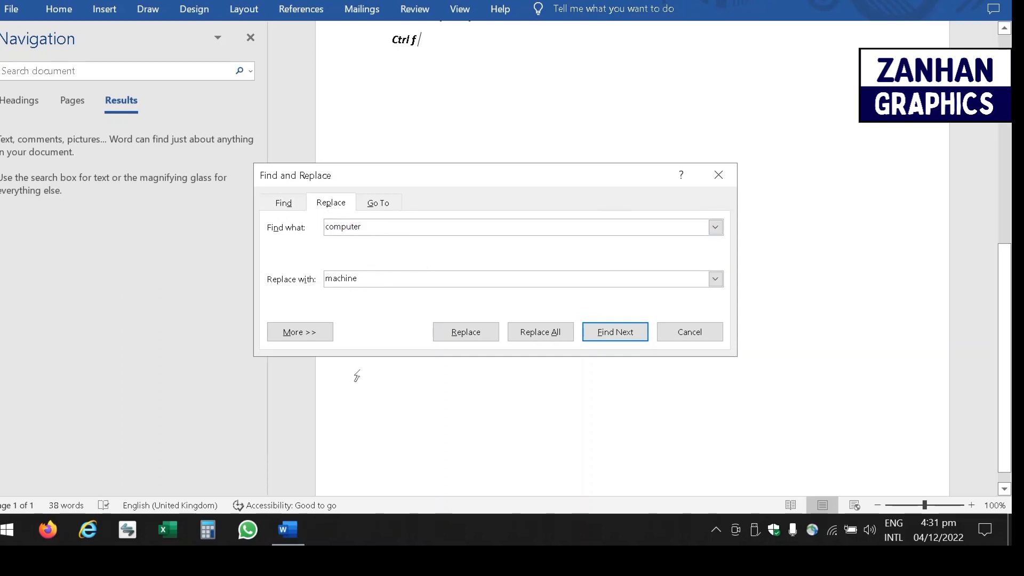
pyautogui.click(457, 332)
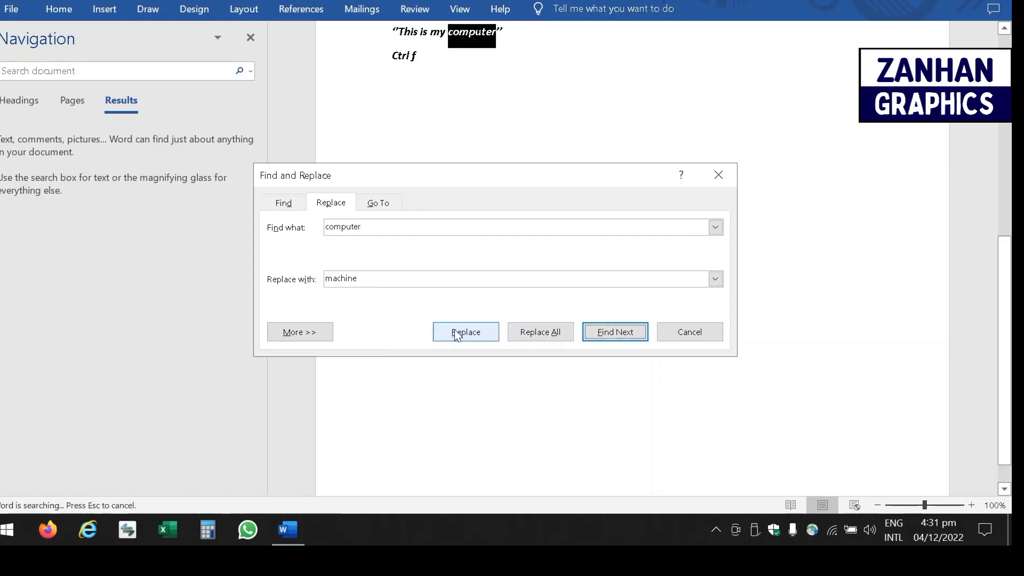
pyautogui.click(458, 335)
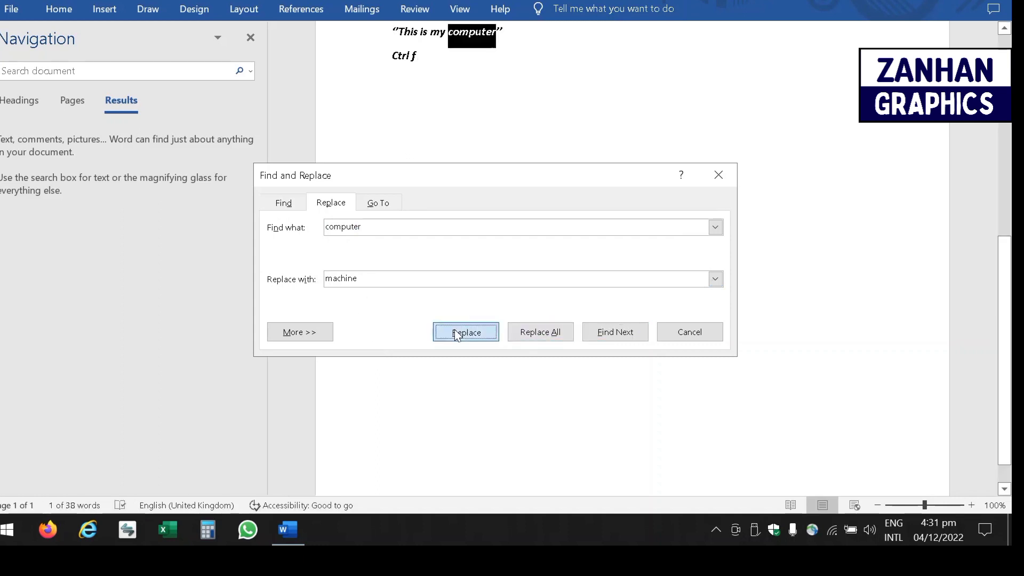
pyautogui.click(511, 297)
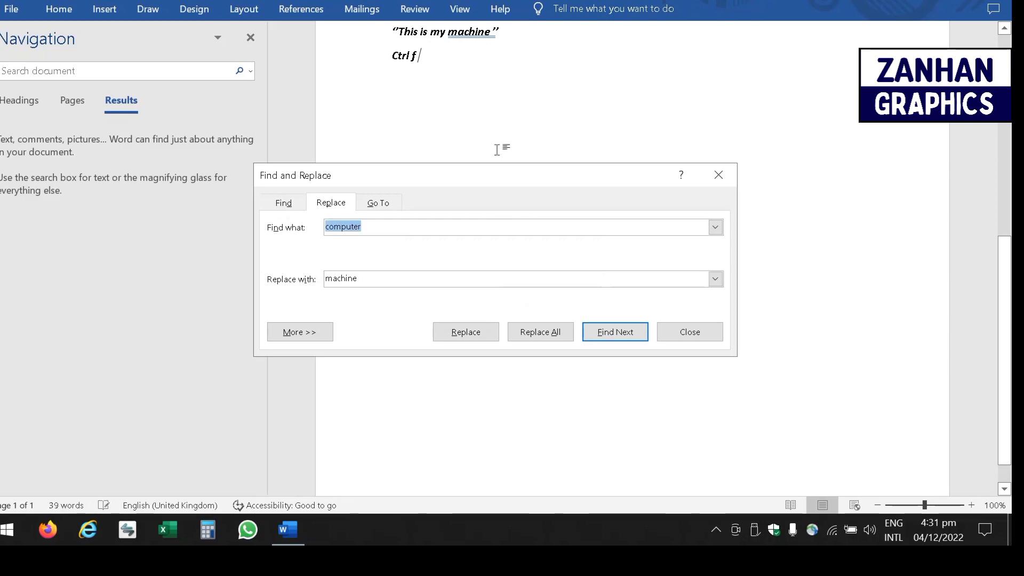
pyautogui.click(451, 47)
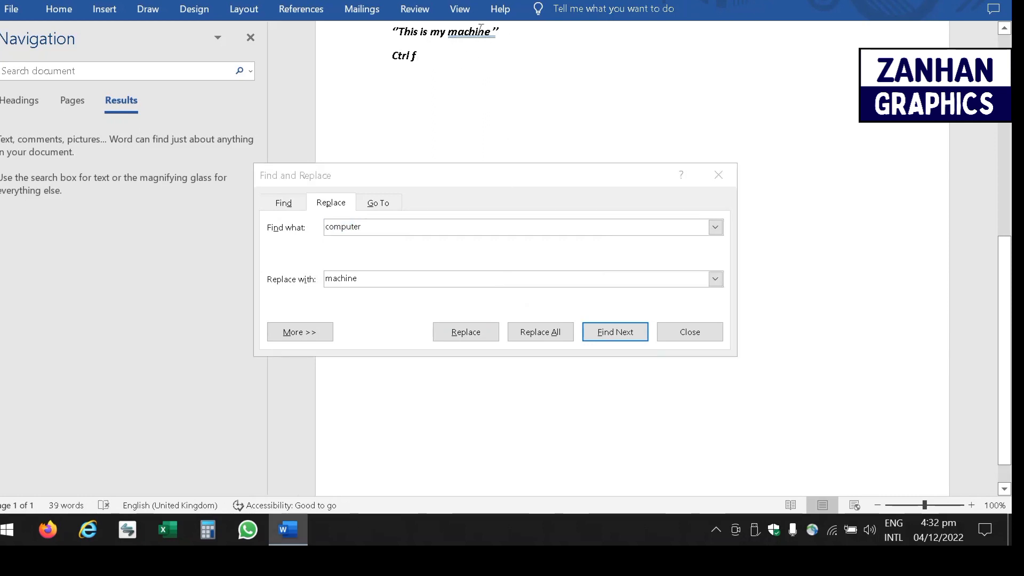
pyautogui.moveTo(440, 33); pyautogui.dragTo(549, 40)
pyautogui.click(573, 43)
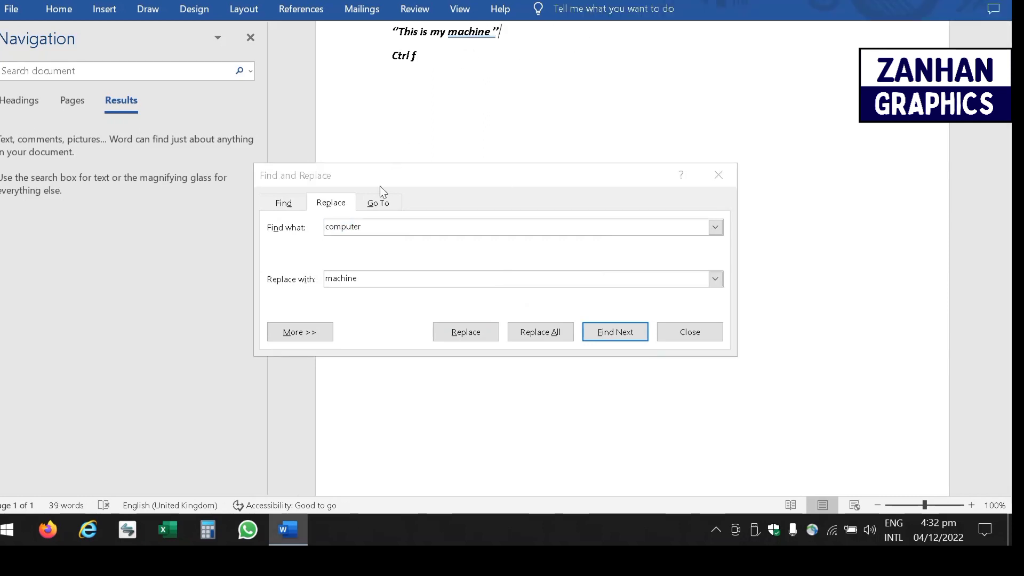
# - Replace 'machine' back with 'computer', then close Find and Replace
pyautogui.click(373, 278)
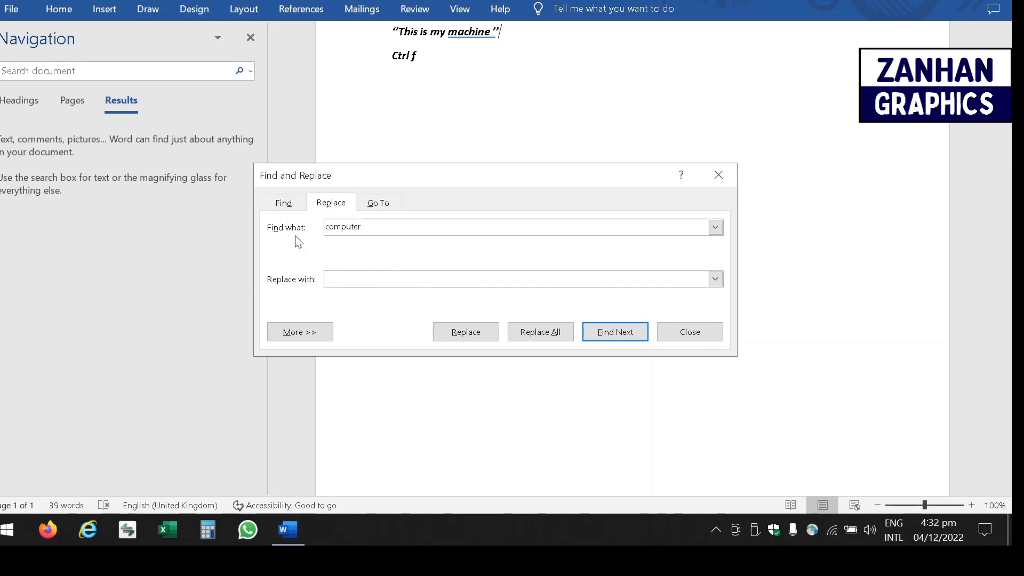
pyautogui.write('computer')
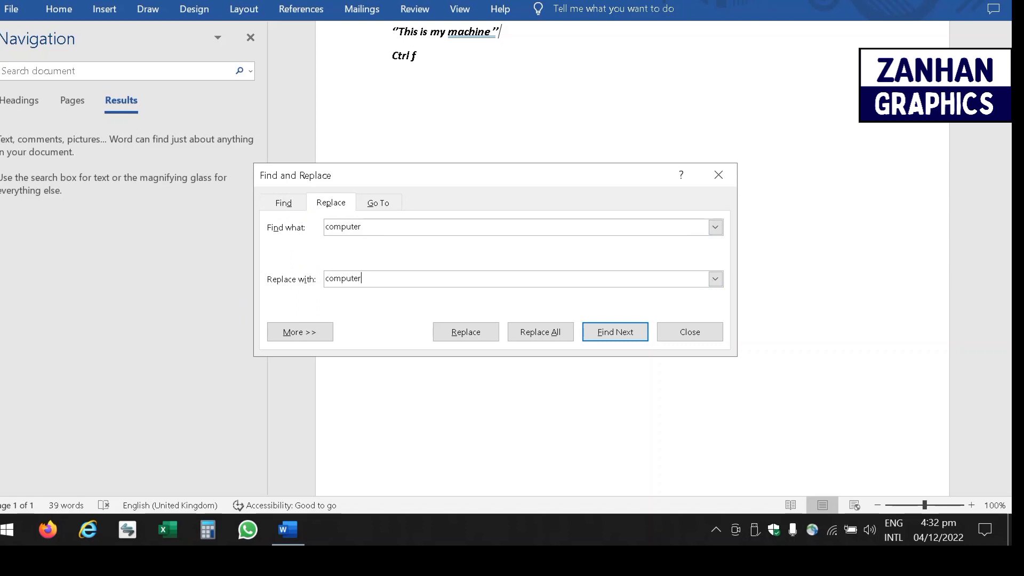
pyautogui.doubleClick(365, 229)
pyautogui.press('BackSpace')
pyautogui.write('mac')
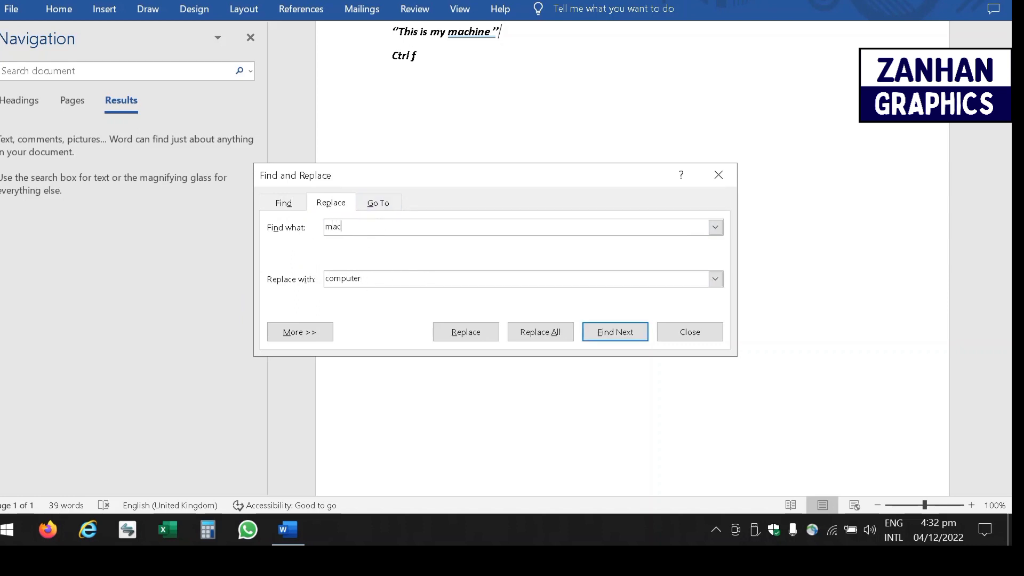
pyautogui.write('hine')
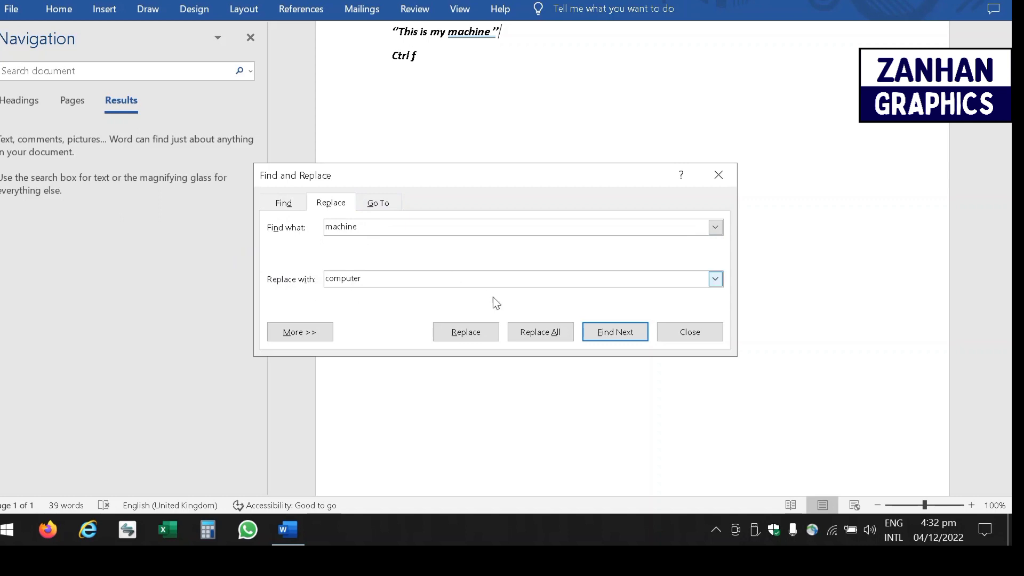
pyautogui.click(462, 333)
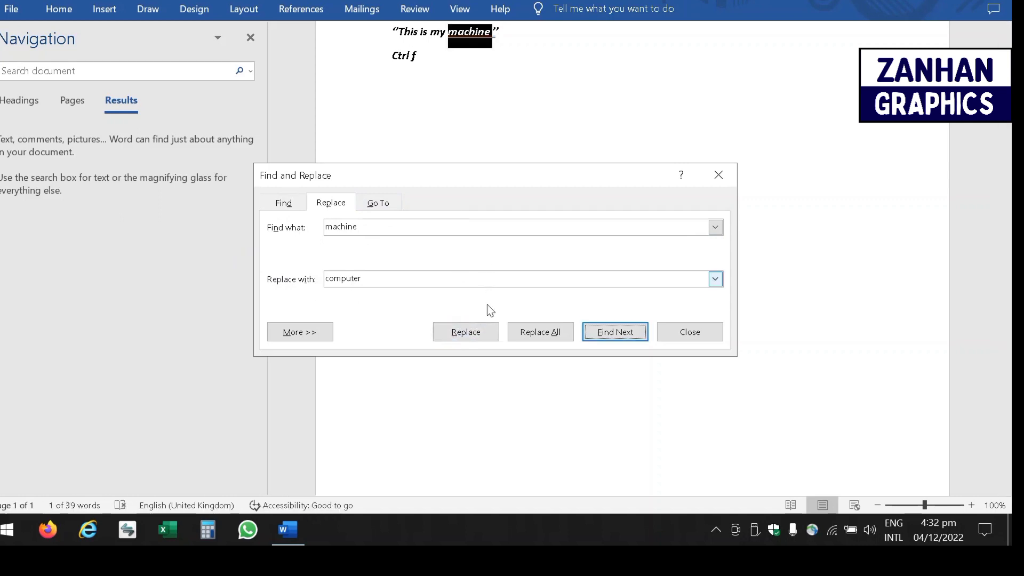
pyautogui.click(474, 343)
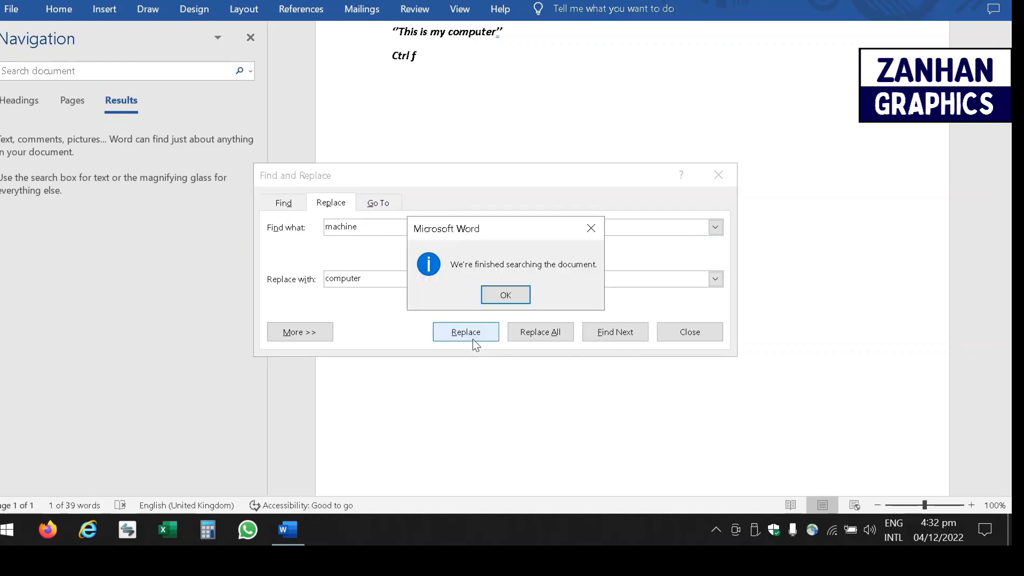
pyautogui.click(516, 292)
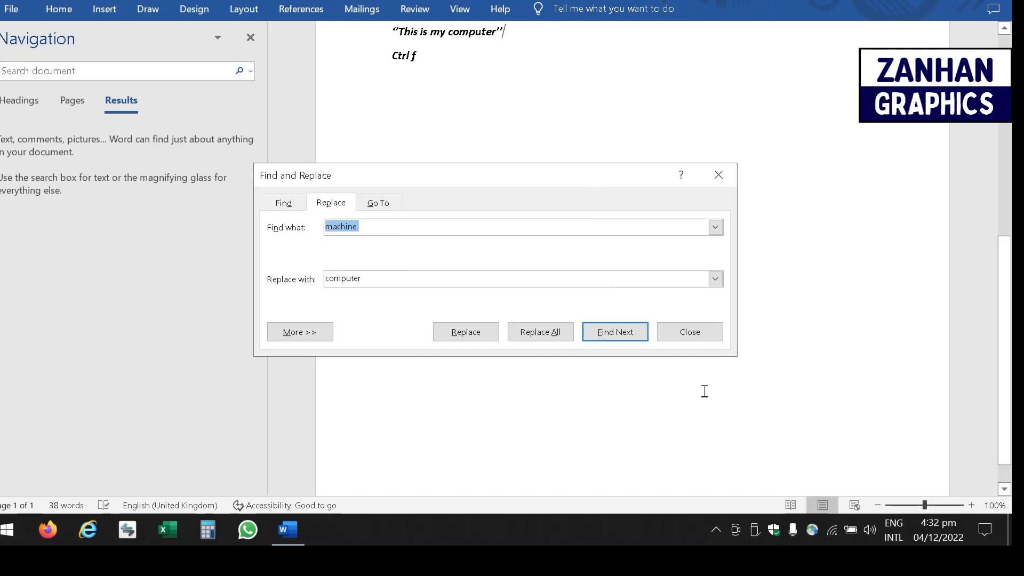
pyautogui.click(690, 335)
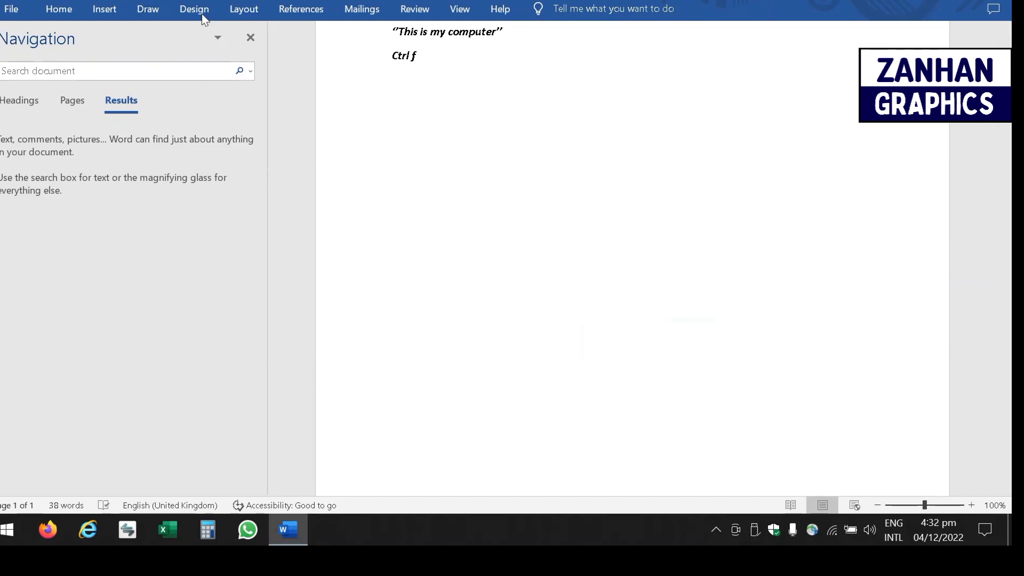
# - Close the Navigation pane, return to the Home tab, and open then dismiss the Select menu
pyautogui.click(251, 38)
pyautogui.click(58, 9)
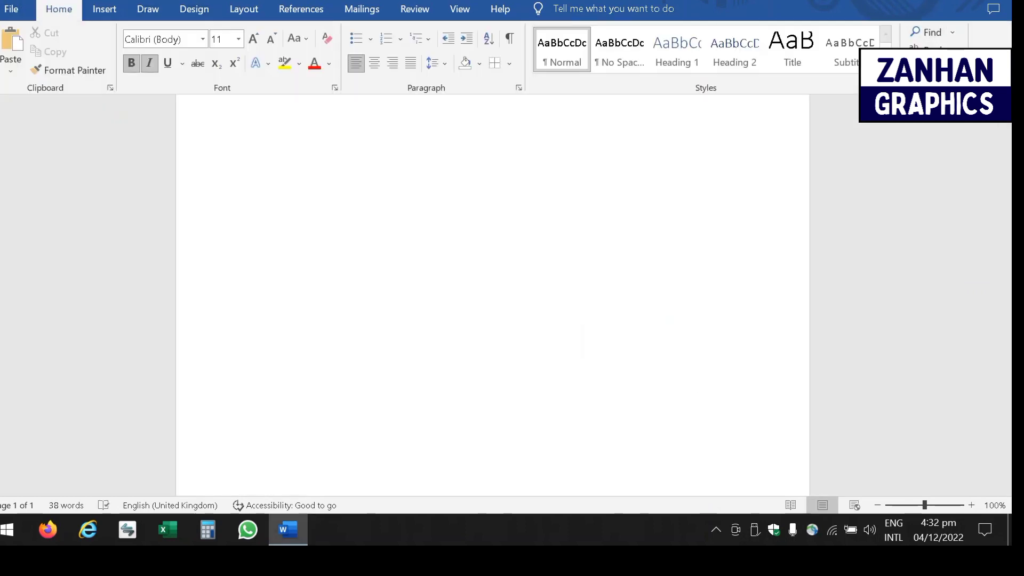
pyautogui.click(933, 70)
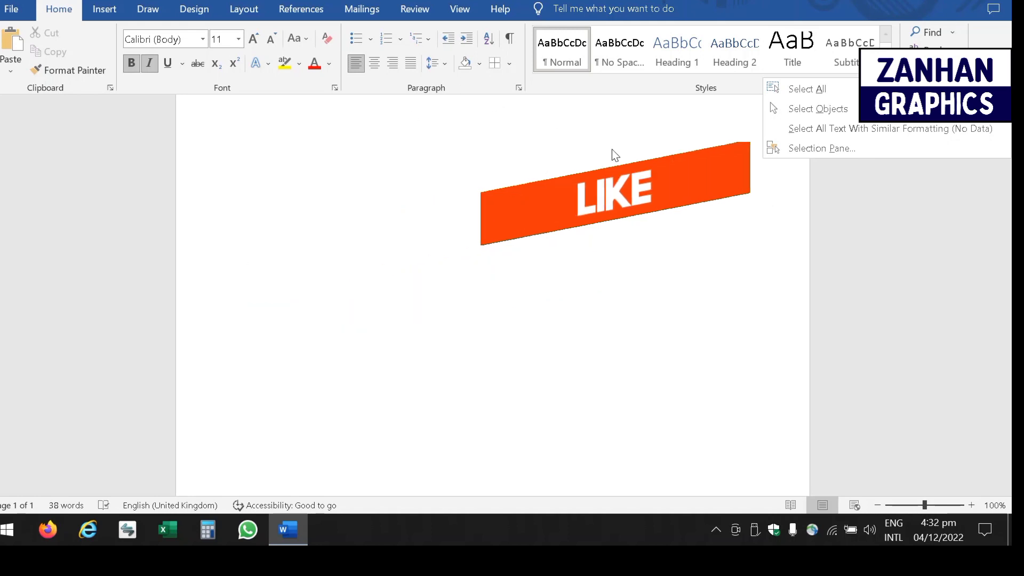
pyautogui.click(265, 195)
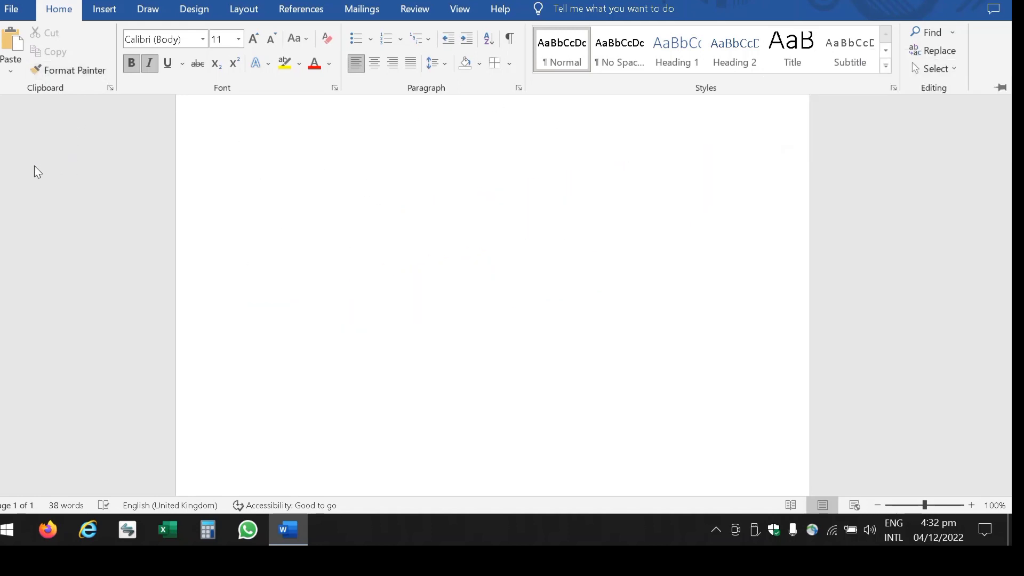